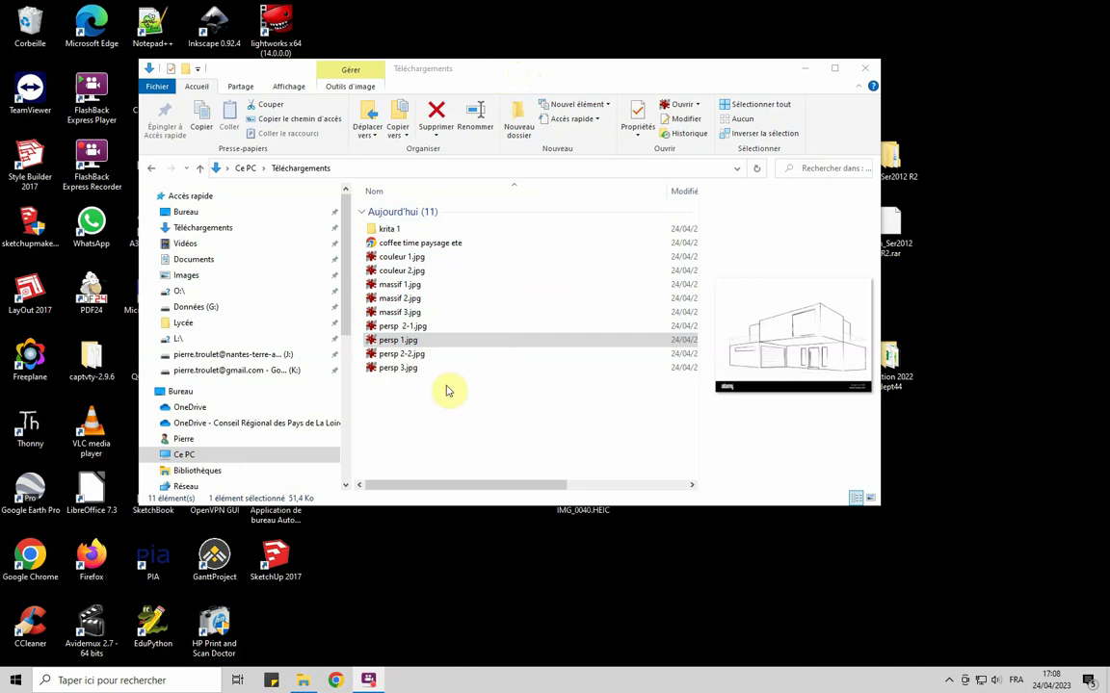
# View the persp 1.jpg reference drawing, then close the image viewer
pyautogui.click(782, 334)
pyautogui.doubleClick(782, 333)
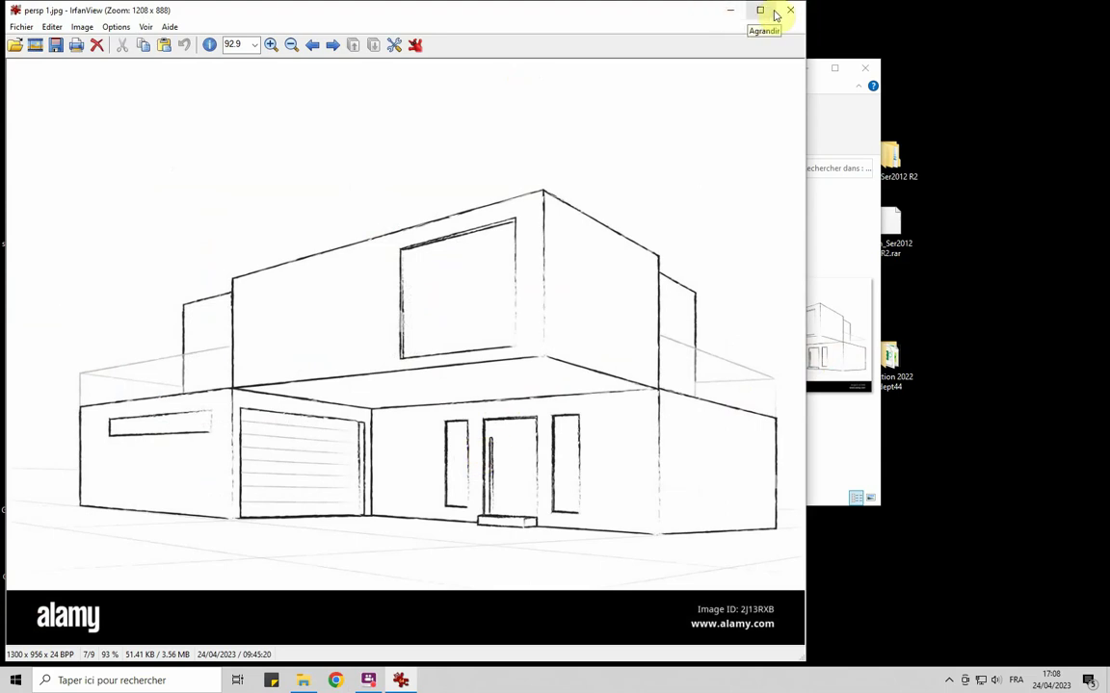
pyautogui.click(787, 10)
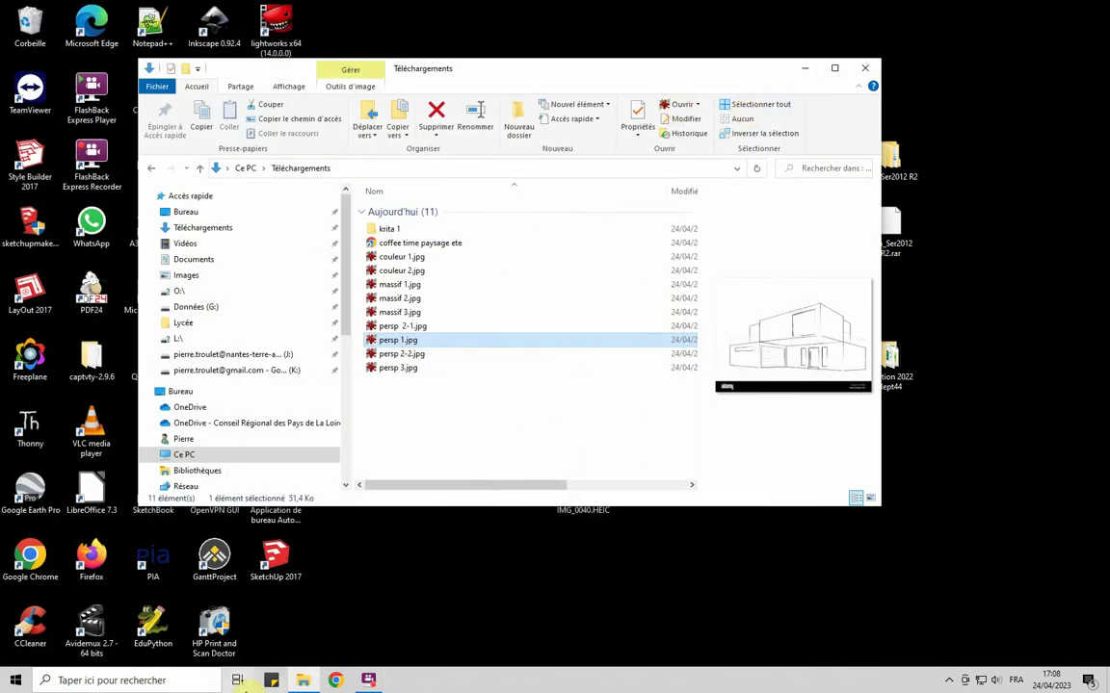
# Search Google for Krita and visit the official Krita website, then close the browser
pyautogui.click(349, 681)
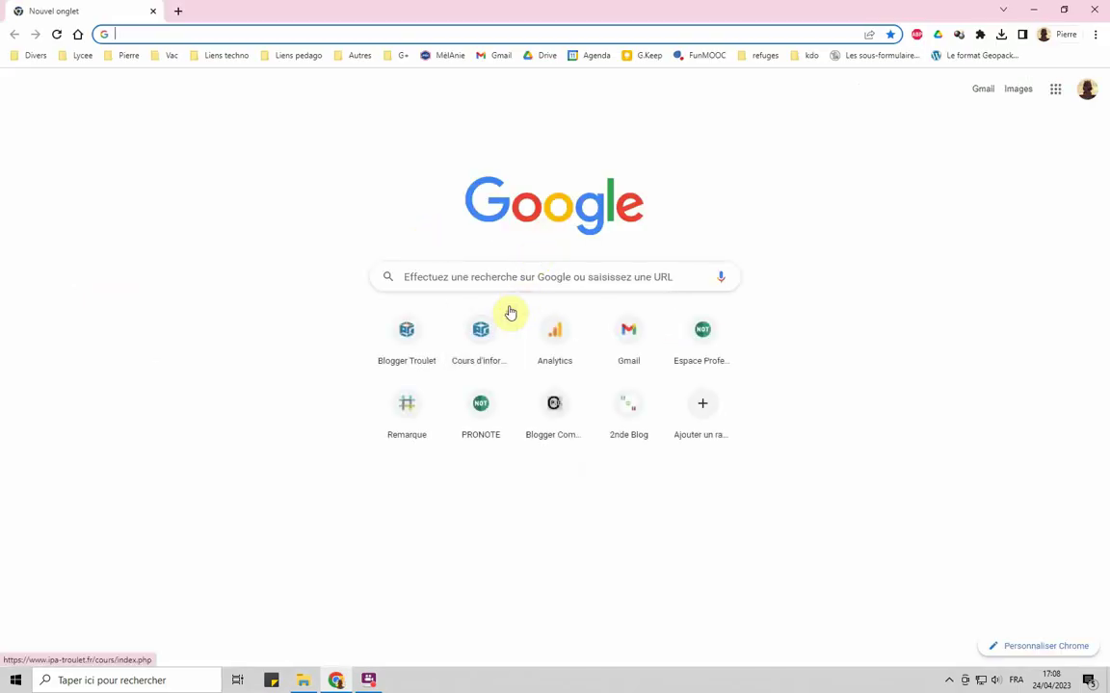
pyautogui.click(470, 275)
pyautogui.click(453, 306)
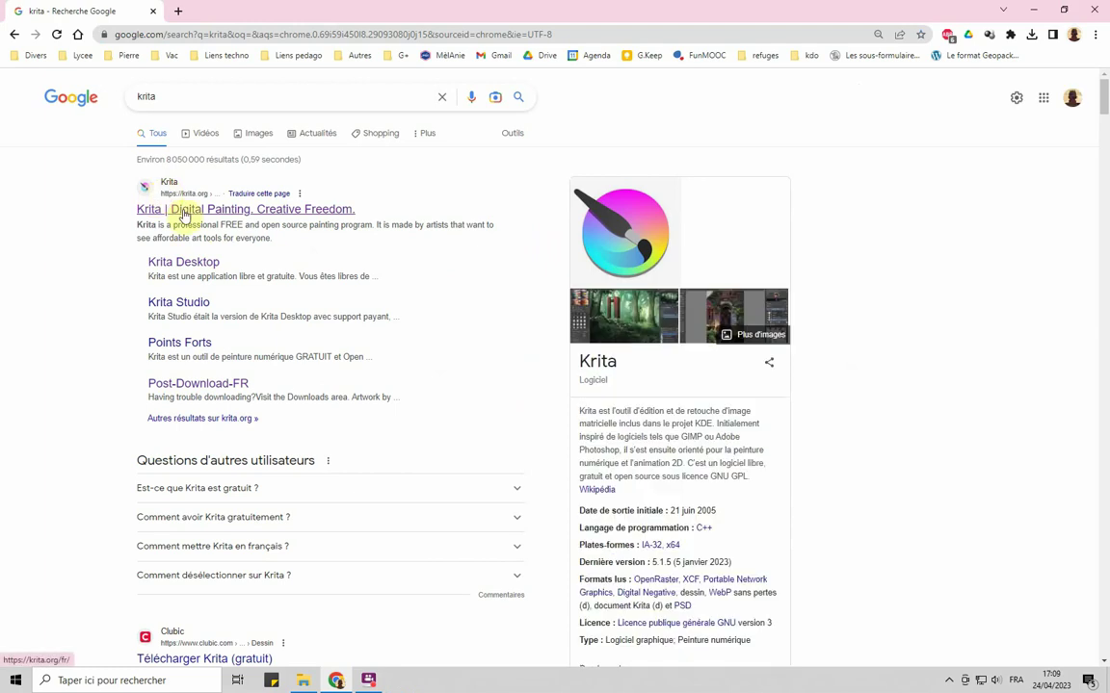
pyautogui.click(183, 212)
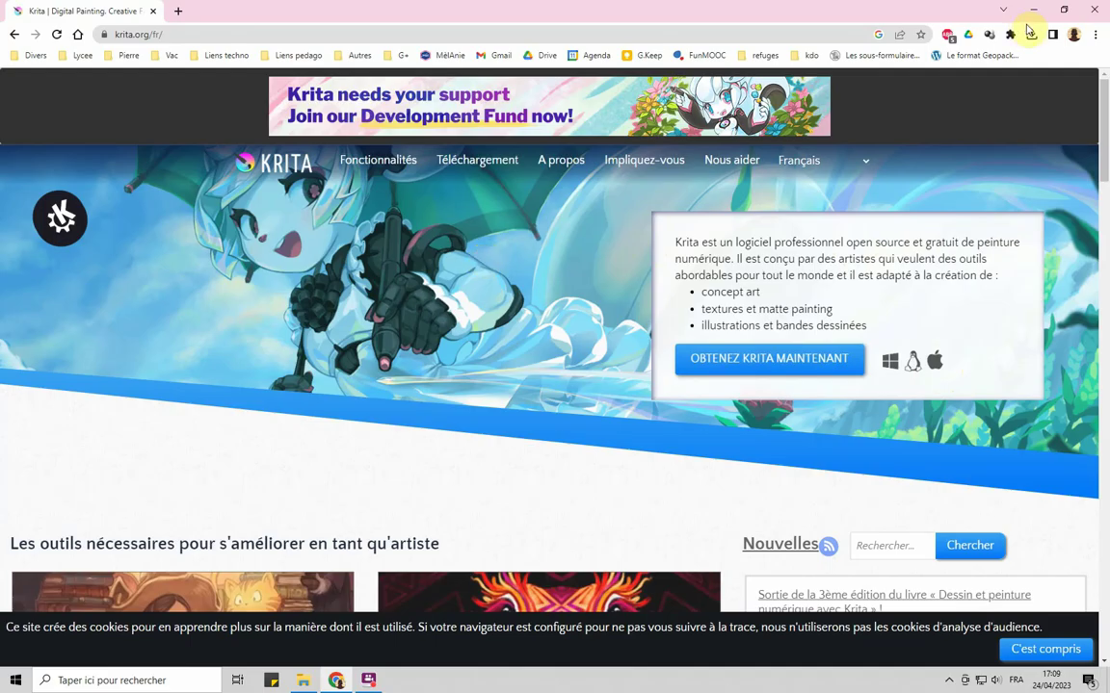
pyautogui.click(1095, 12)
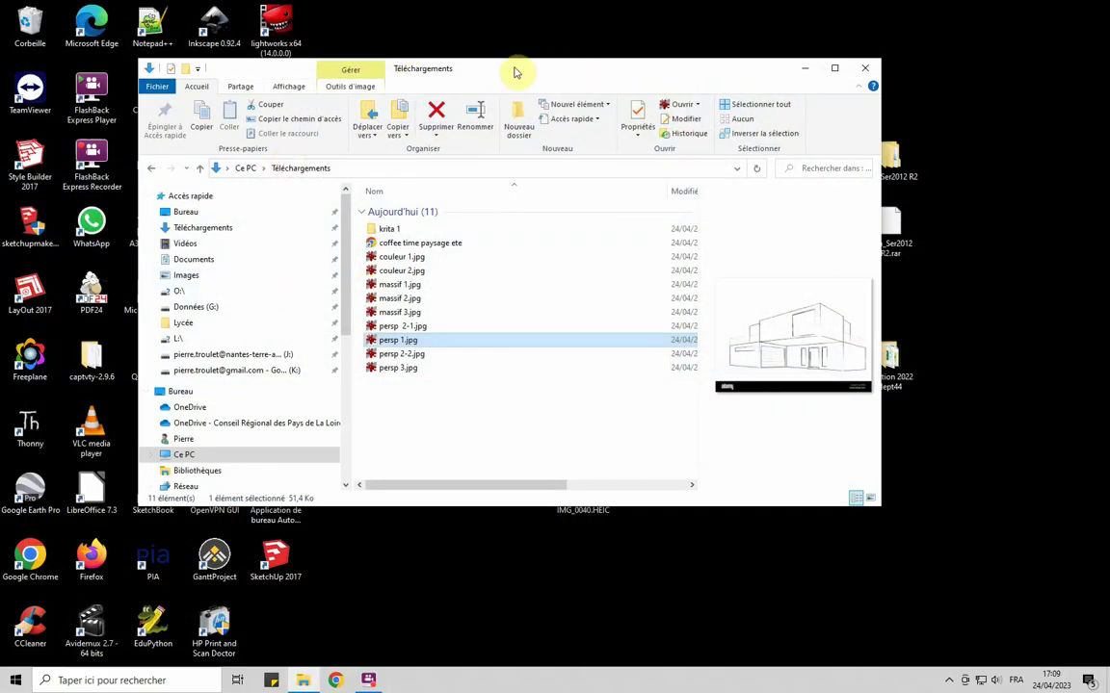
# Launch Krita and create a new 2480 × 1754 canvas from the A5 (300 ppi) preset
pyautogui.moveTo(515, 70); pyautogui.dragTo(677, 205)
pyautogui.click(275, 227)
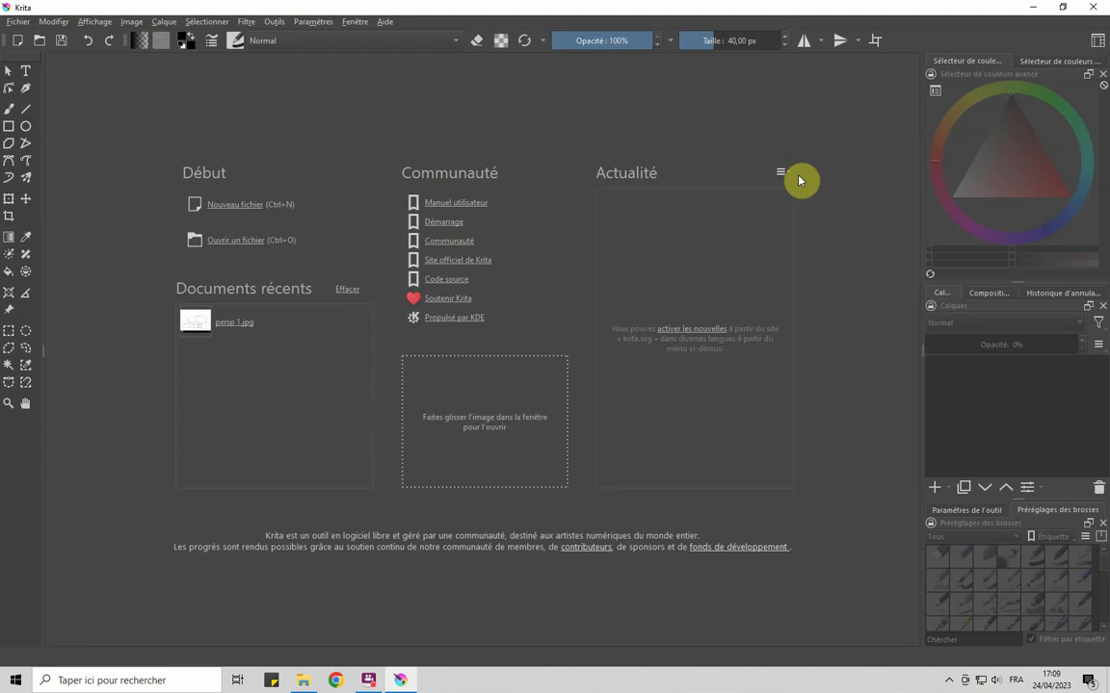
pyautogui.click(220, 208)
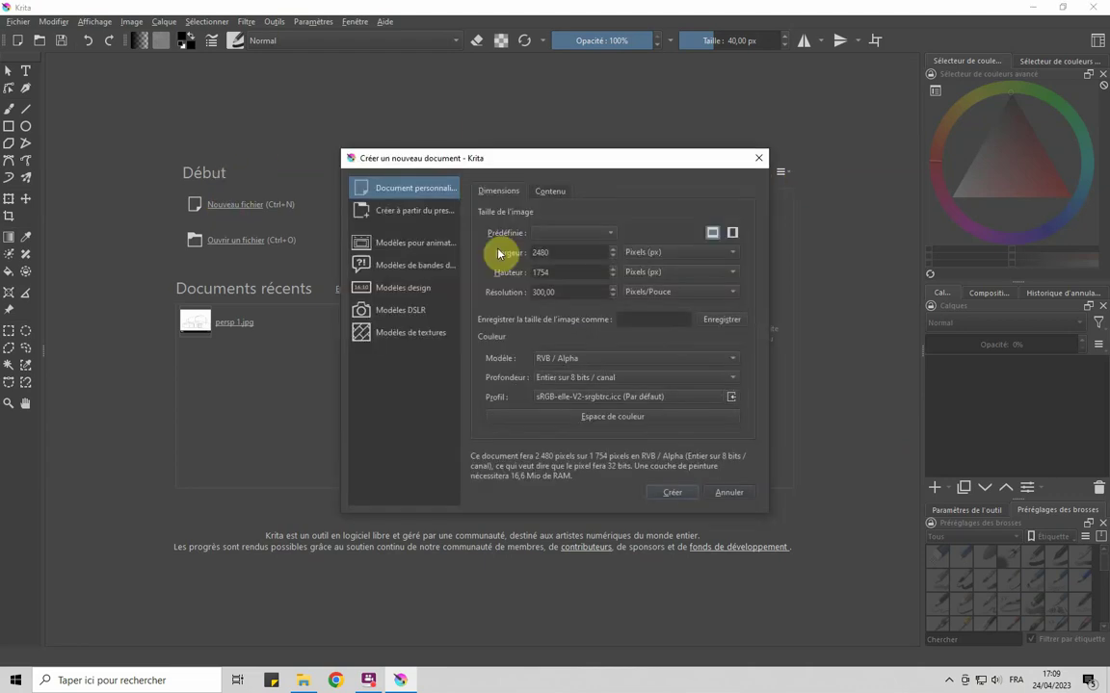
pyautogui.click(558, 228)
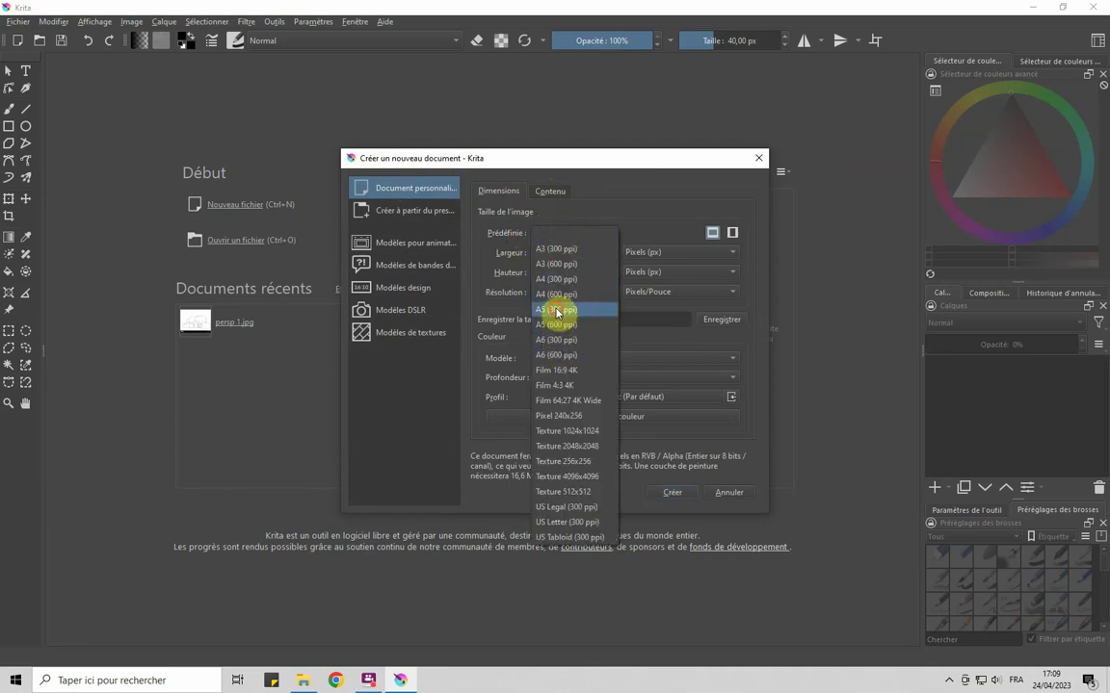
pyautogui.click(560, 309)
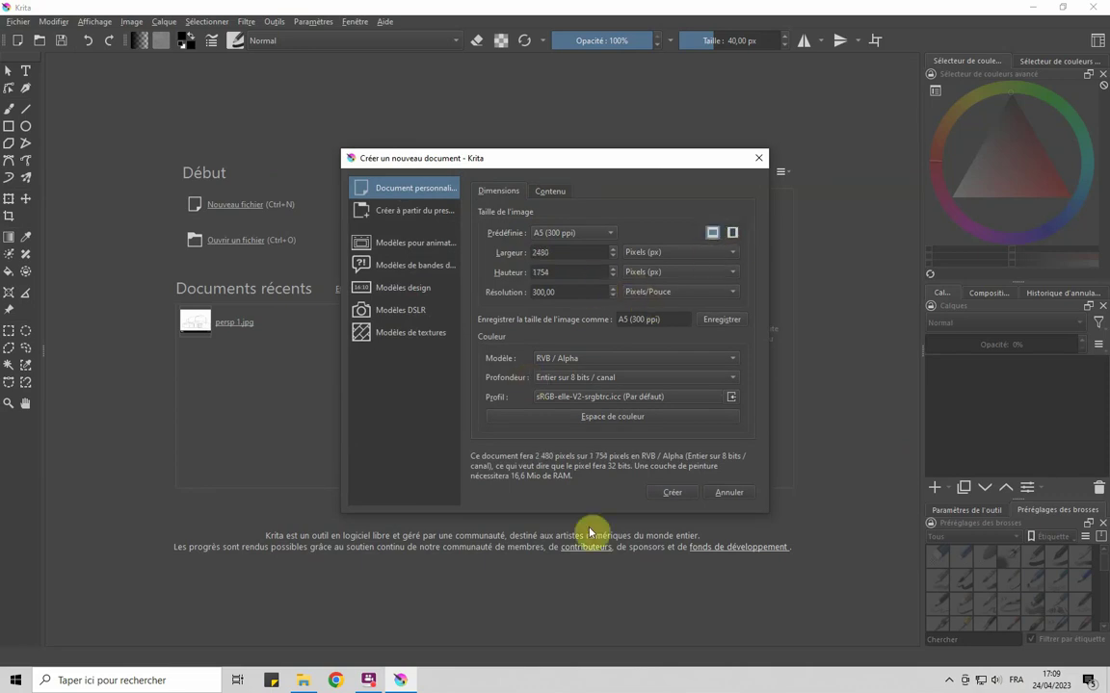
pyautogui.click(677, 497)
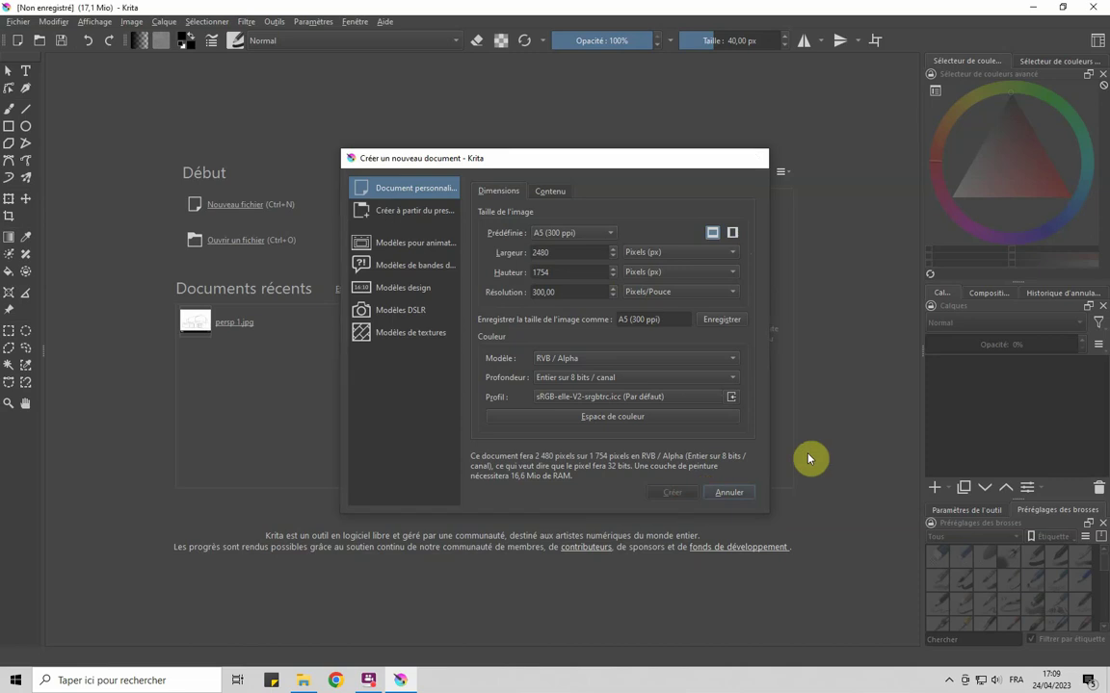
pyautogui.scroll(-2, 511, 357)
# Apply the Big_Paint workspace, close the layers and brush presets panels, then reapply it
pyautogui.scroll(1, 511, 356)
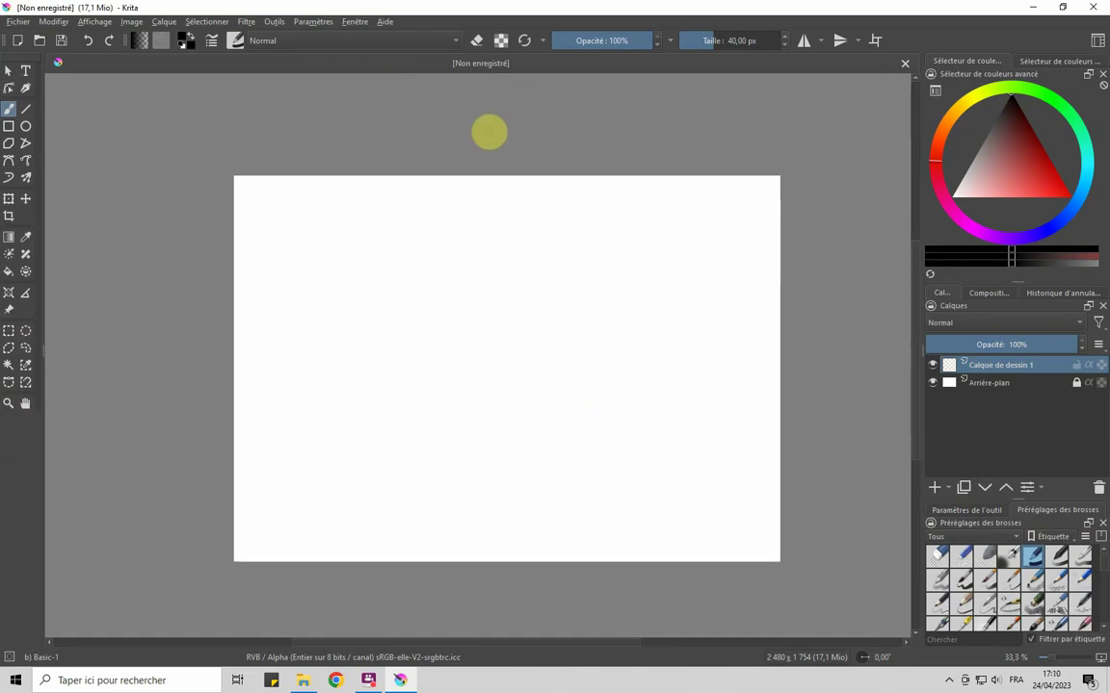
pyautogui.click(347, 24)
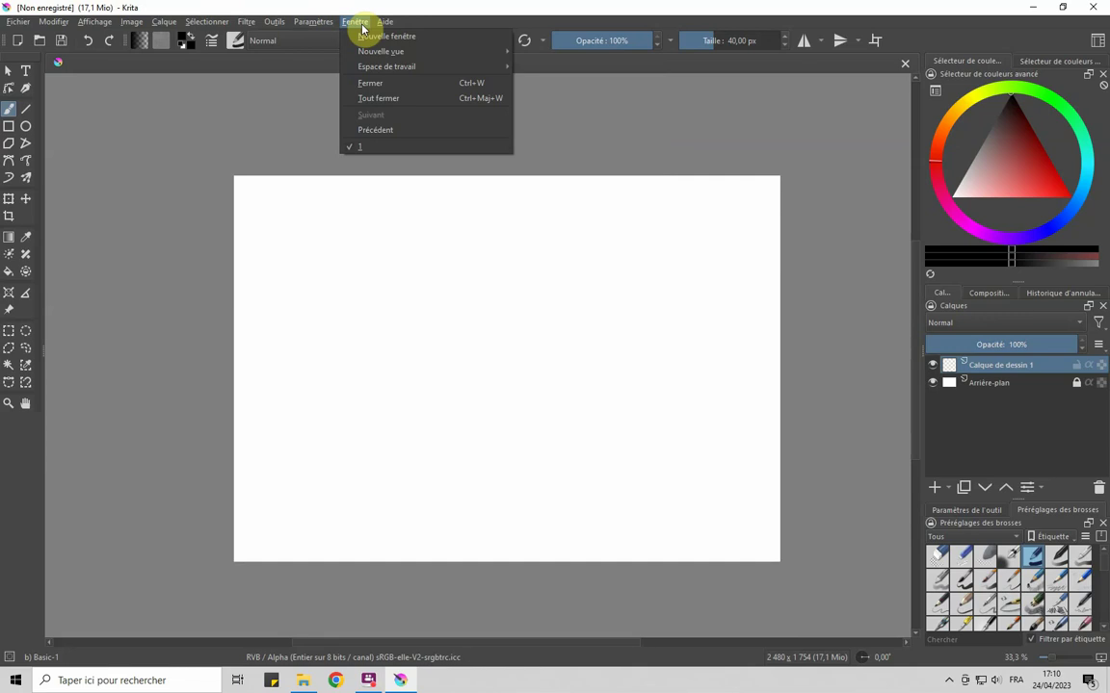
pyautogui.moveTo(387, 66)
pyautogui.click(556, 97)
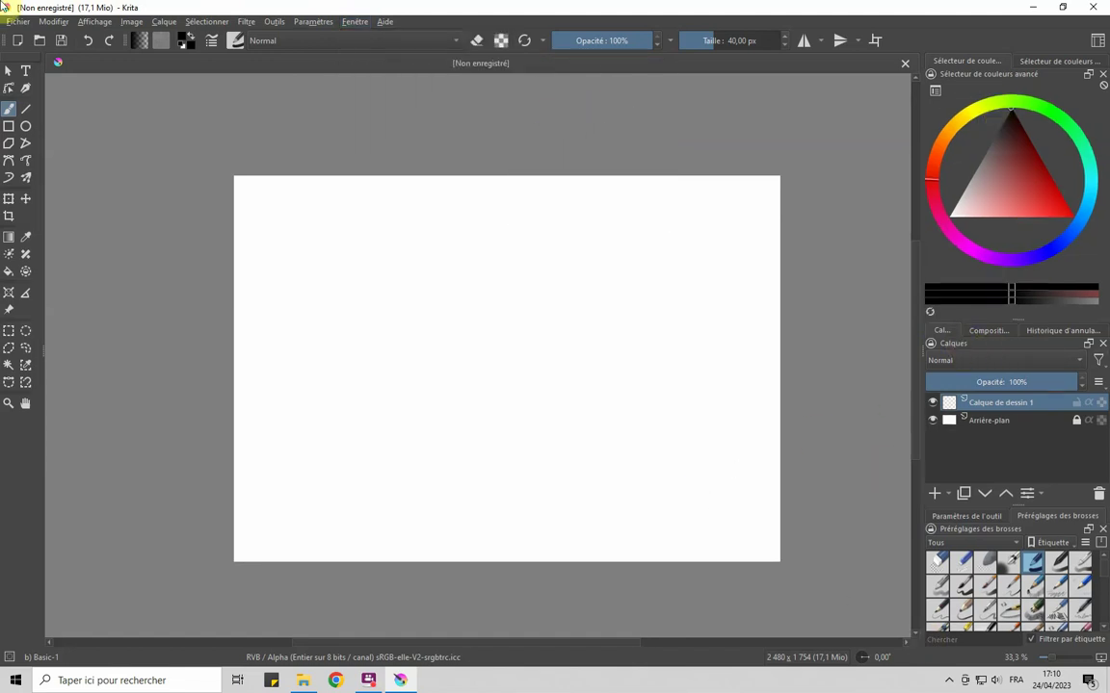
pyautogui.click(1103, 344)
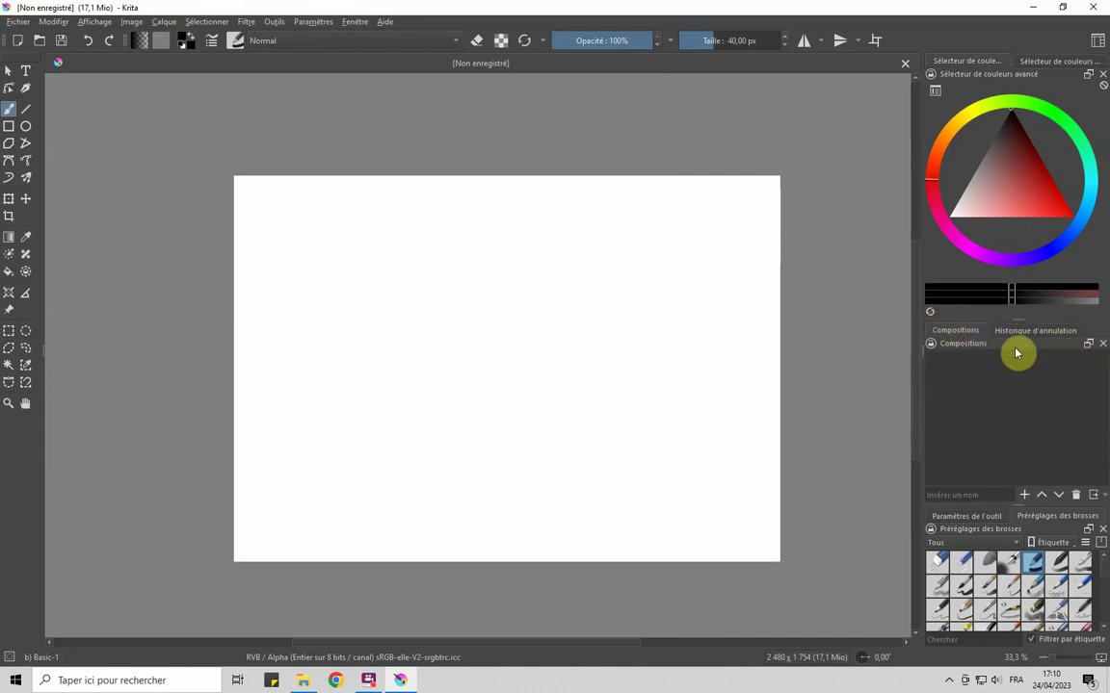
pyautogui.click(1103, 529)
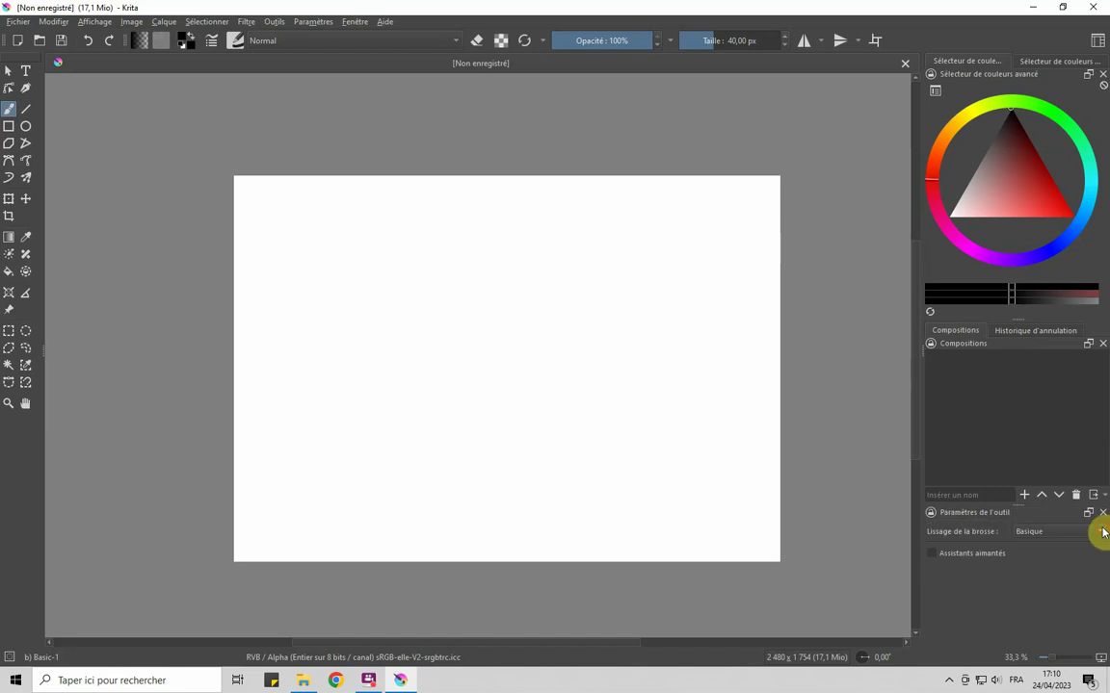
pyautogui.click(354, 21)
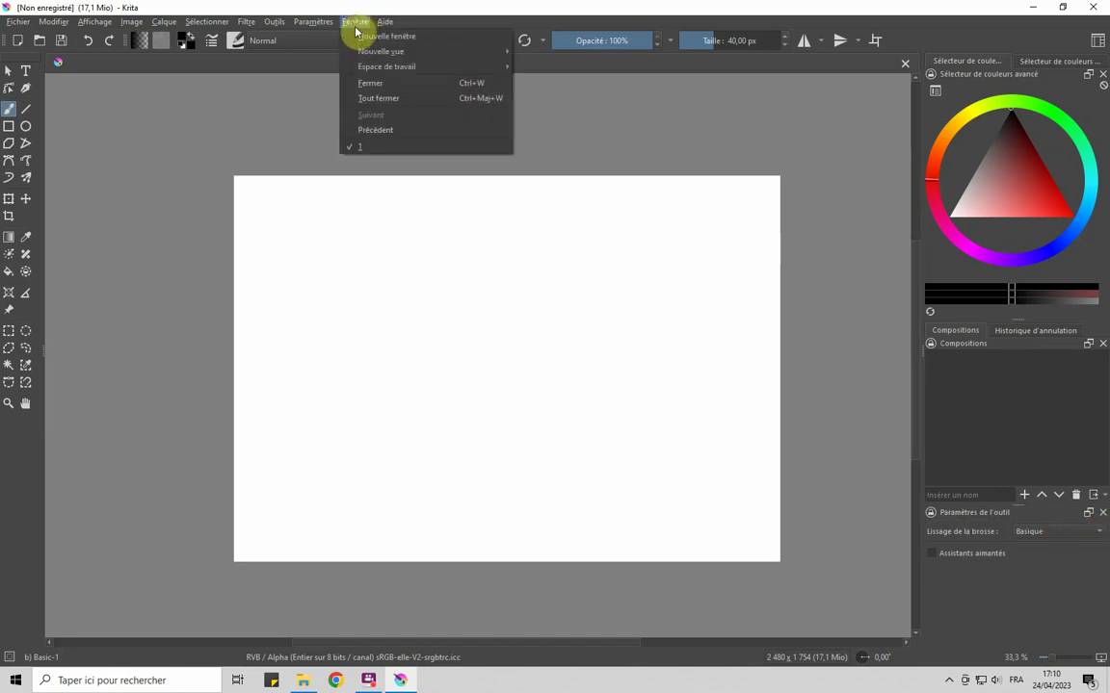
pyautogui.click(545, 100)
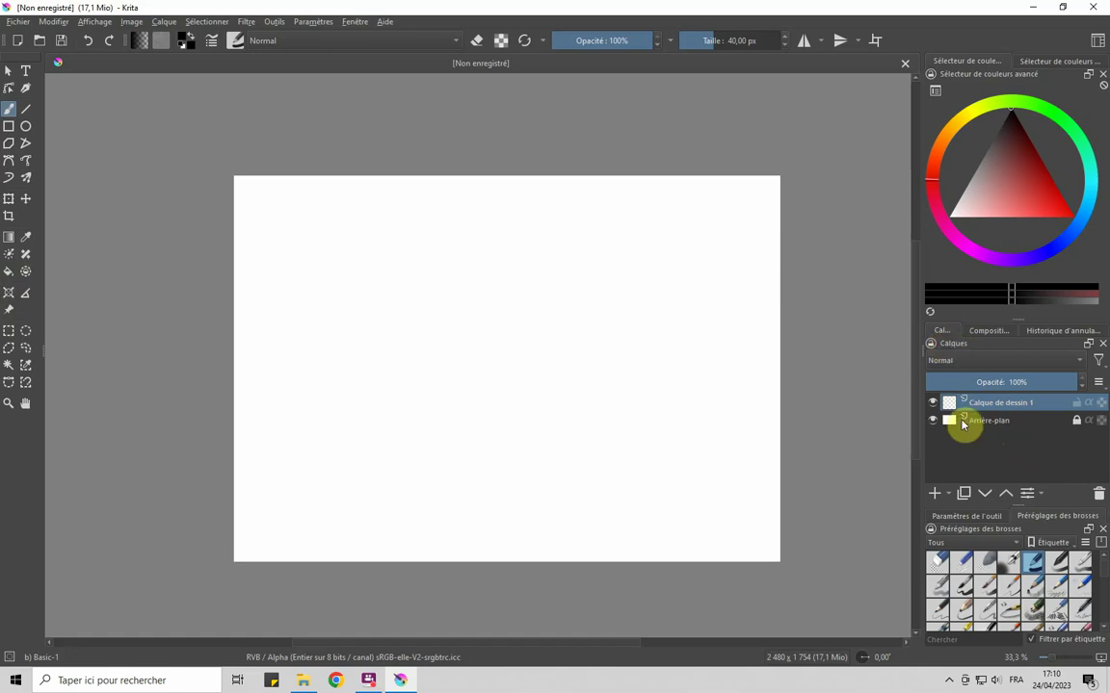
pyautogui.click(970, 420)
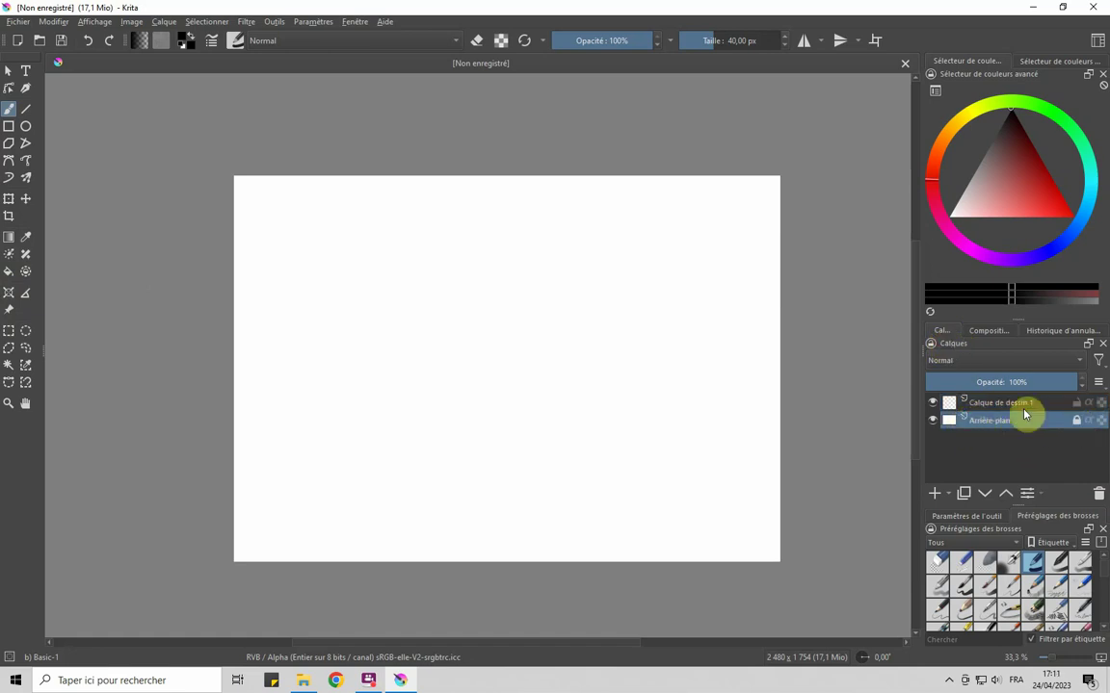
pyautogui.click(973, 402)
pyautogui.click(931, 420)
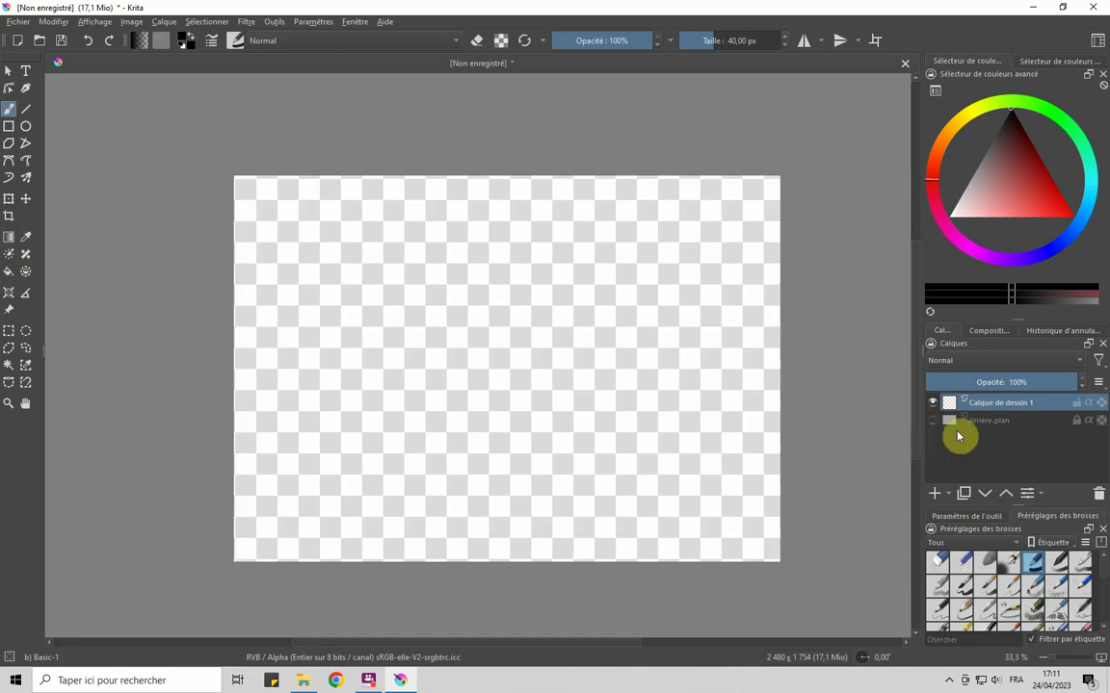
pyautogui.click(932, 421)
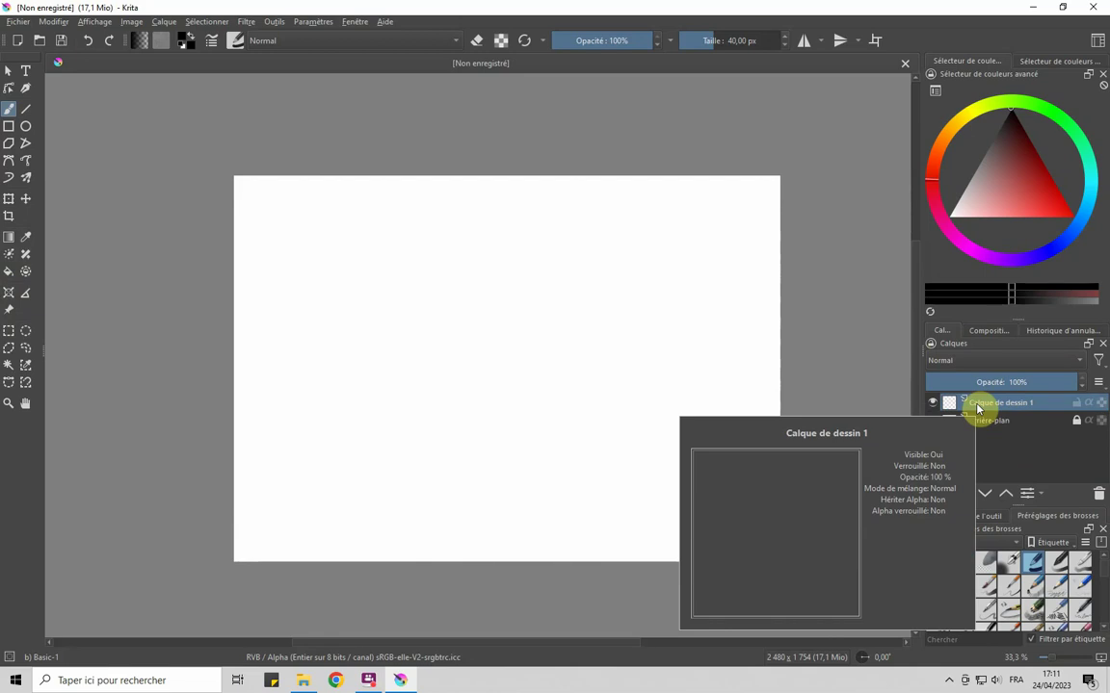
# Test-draw a freehand curve, a straight line and a rectangle, then select all and delete them
pyautogui.click(8, 111)
pyautogui.moveTo(298, 365)
pyautogui.mouseDown()
pyautogui.moveTo(342, 248)
pyautogui.moveTo(661, 317)
pyautogui.moveTo(612, 276)
pyautogui.mouseUp()
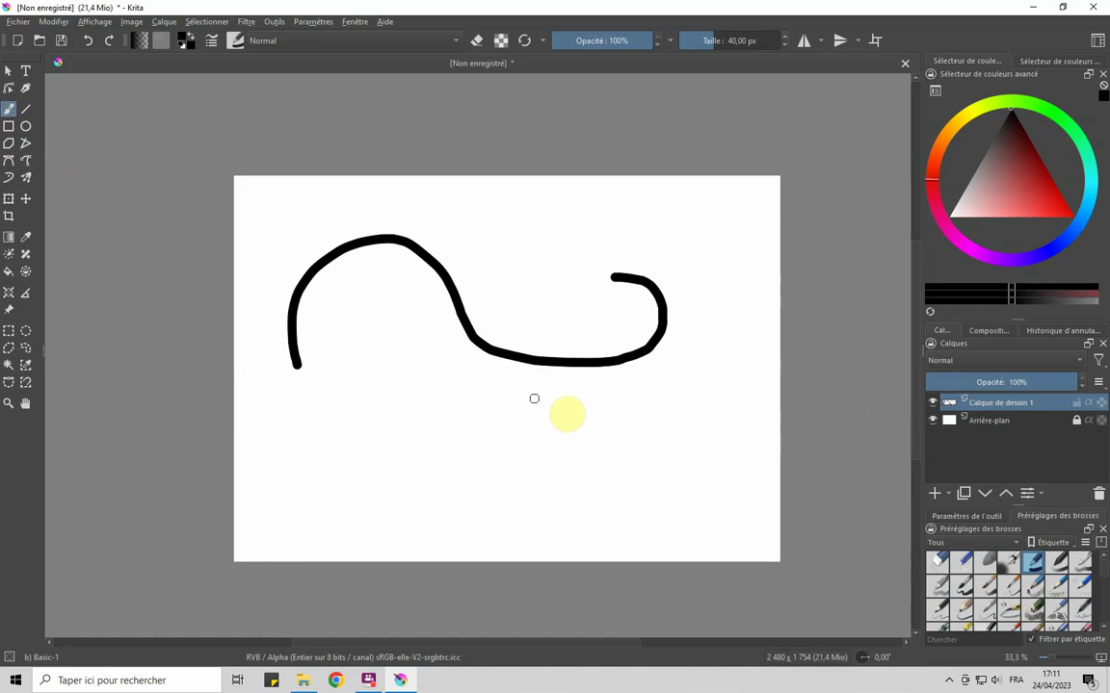
pyautogui.click(25, 109)
pyautogui.moveTo(311, 429)
pyautogui.mouseDown()
pyautogui.moveTo(508, 347)
pyautogui.moveTo(579, 276)
pyautogui.mouseUp()
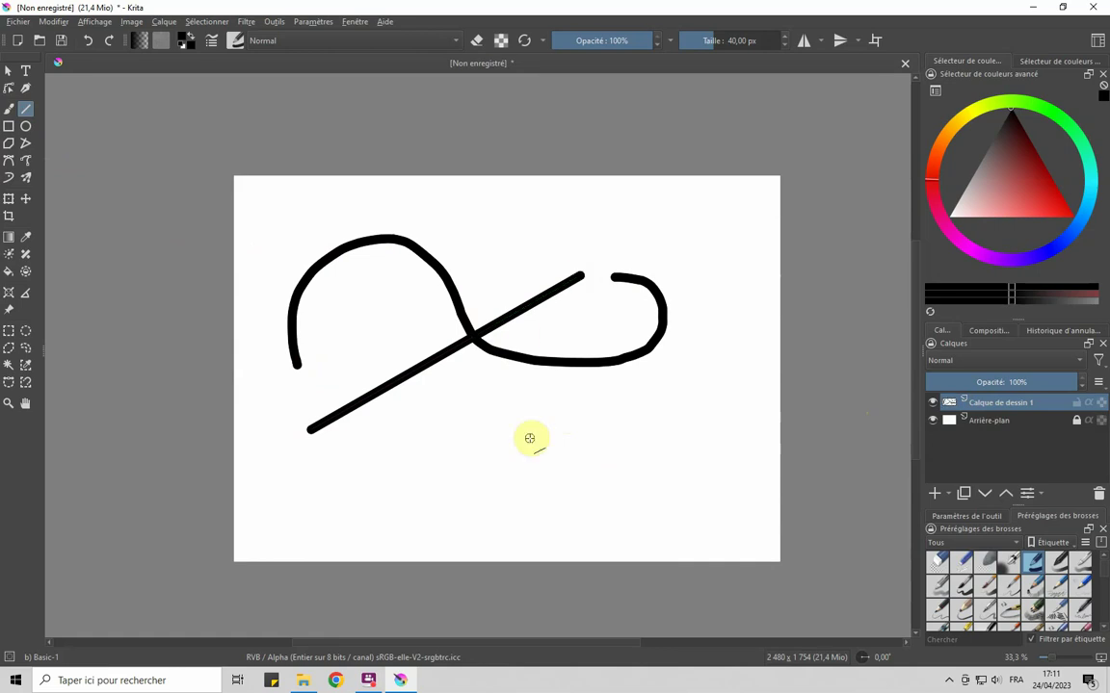
pyautogui.click(8, 127)
pyautogui.moveTo(499, 211)
pyautogui.mouseDown()
pyautogui.moveTo(513, 244)
pyautogui.moveTo(716, 406)
pyautogui.mouseUp()
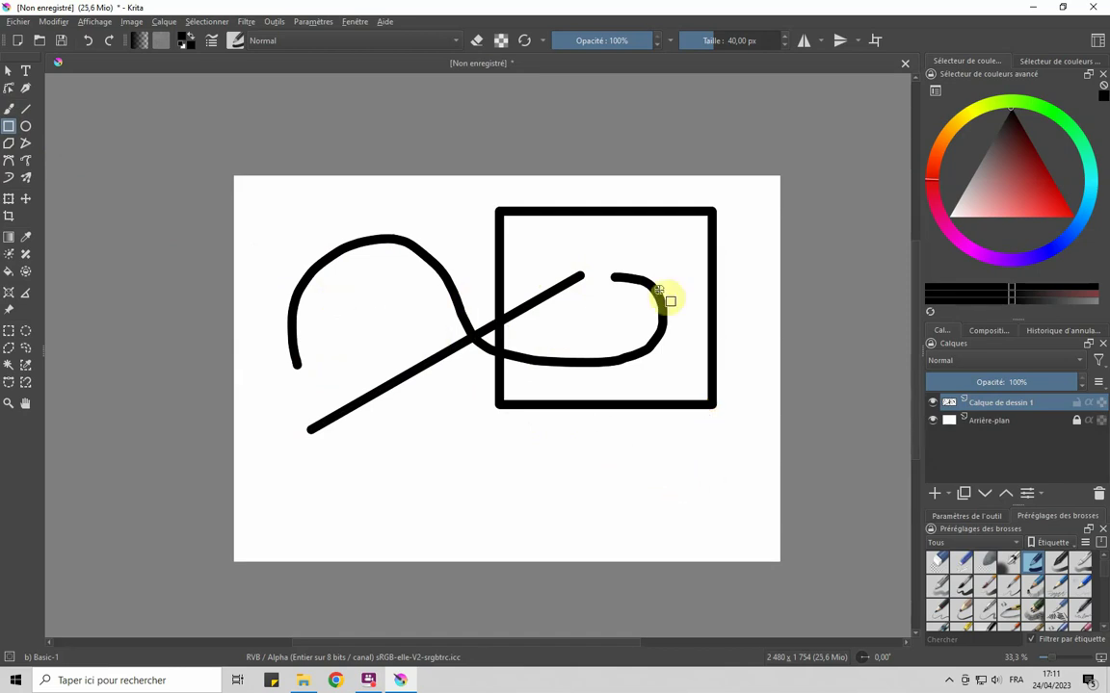
pyautogui.hotkey('ctrl', 'a')
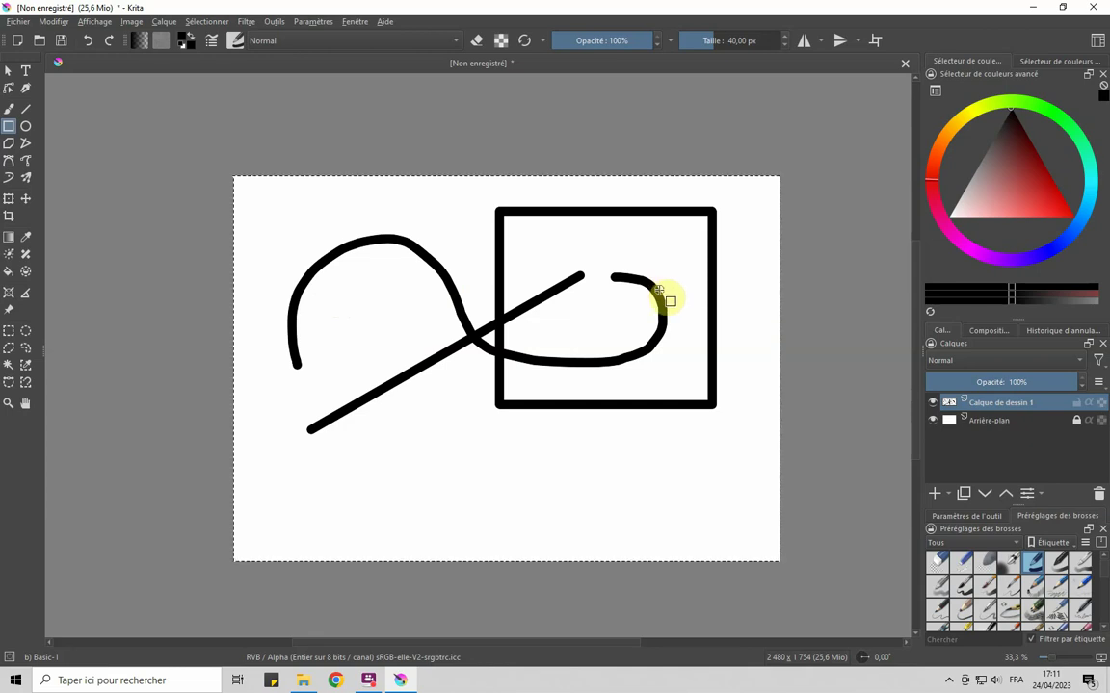
pyautogui.press('Delete')
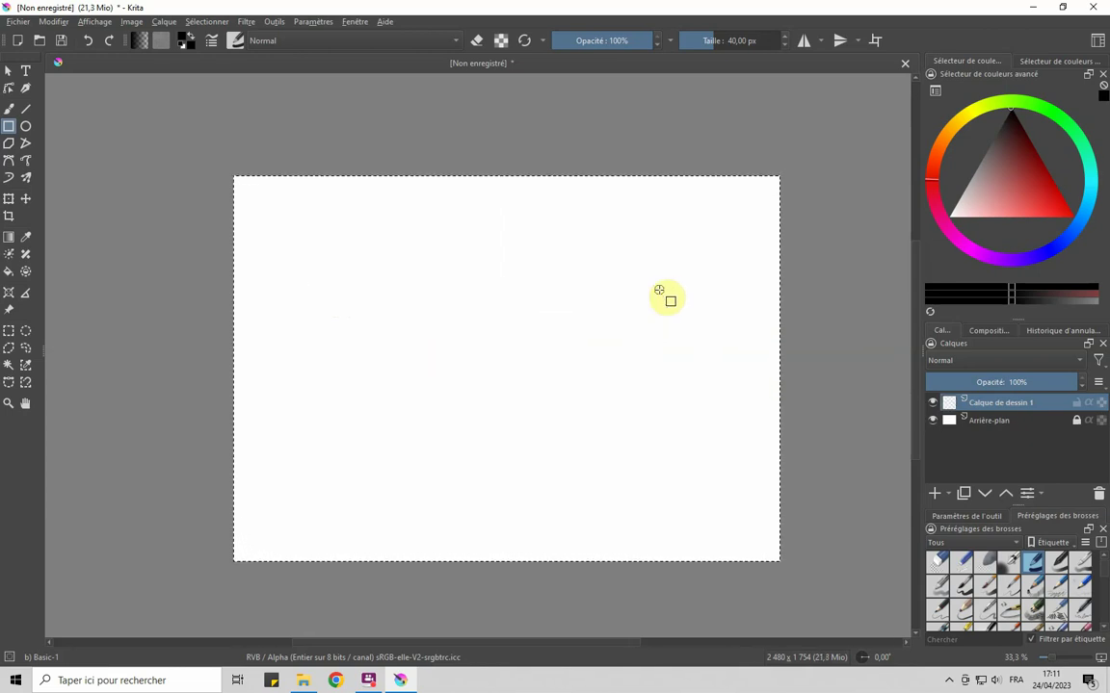
pyautogui.click(684, 40)
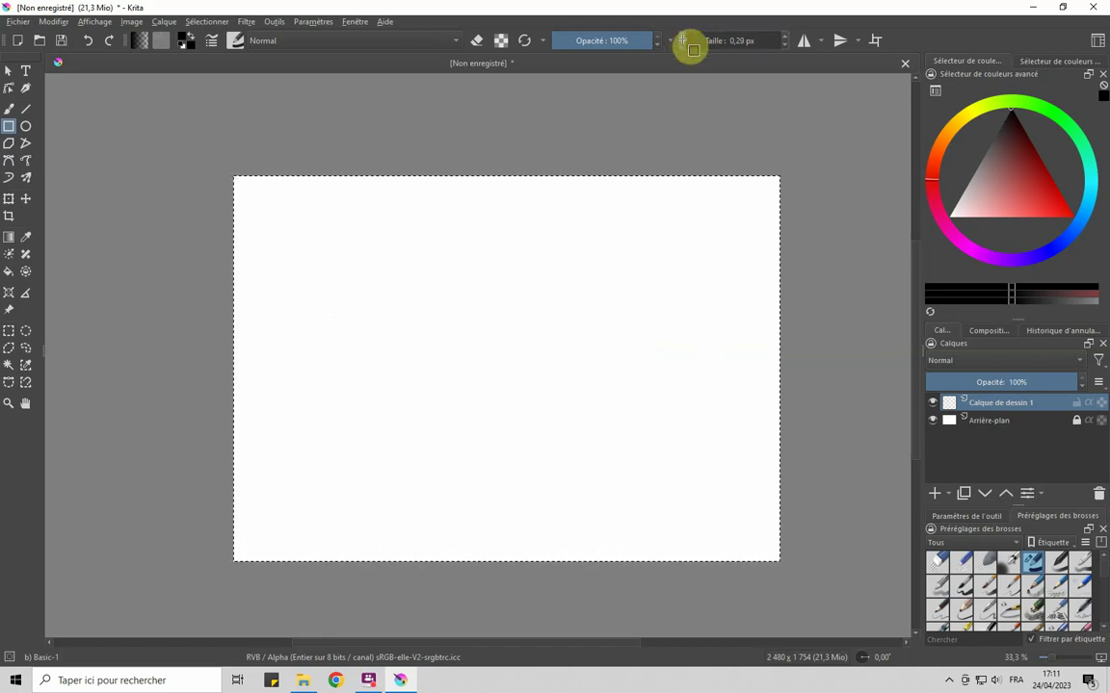
pyautogui.moveTo(533, 240); pyautogui.dragTo(342, 278)
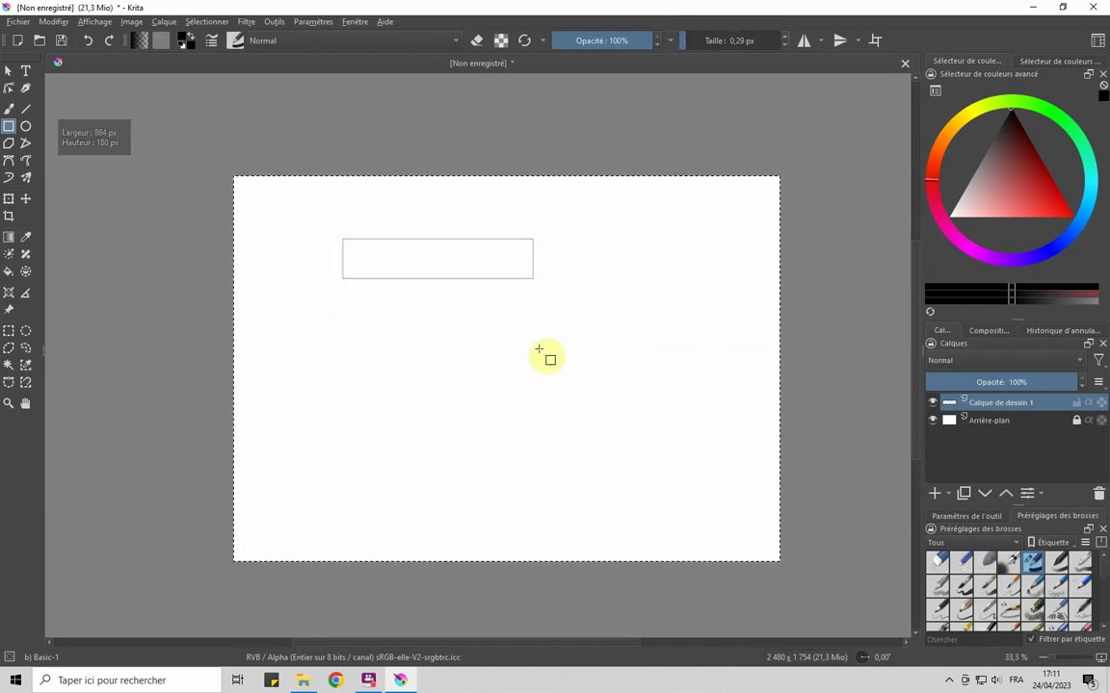
pyautogui.click(9, 108)
pyautogui.moveTo(284, 363); pyautogui.dragTo(573, 334)
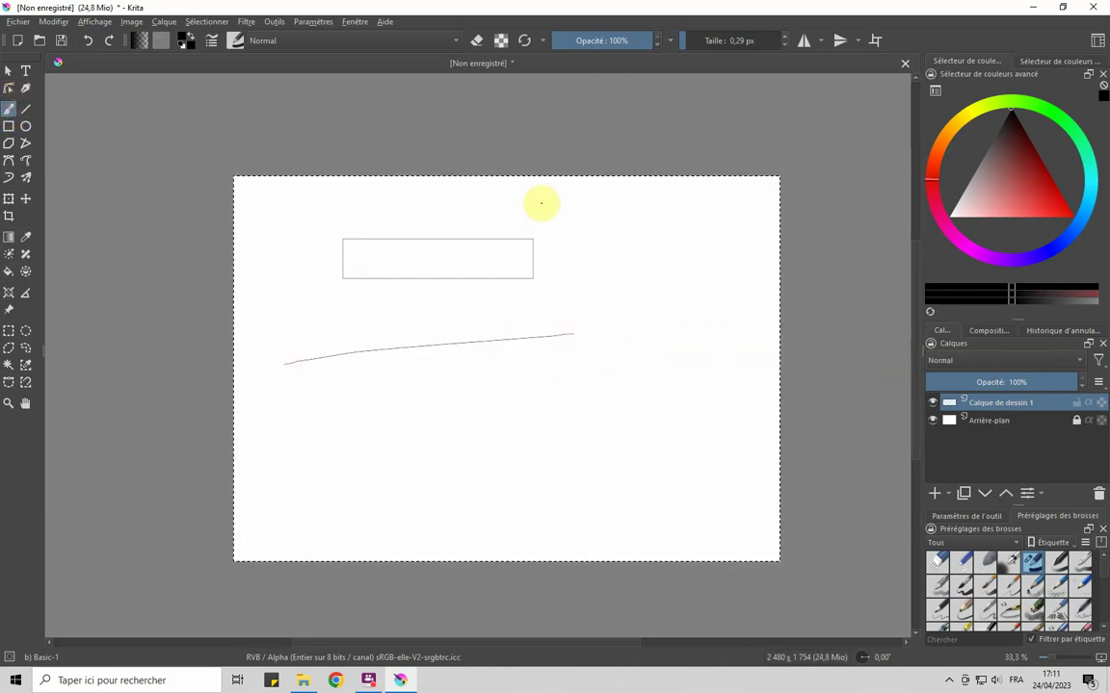
pyautogui.click(26, 109)
pyautogui.moveTo(300, 485); pyautogui.dragTo(531, 299)
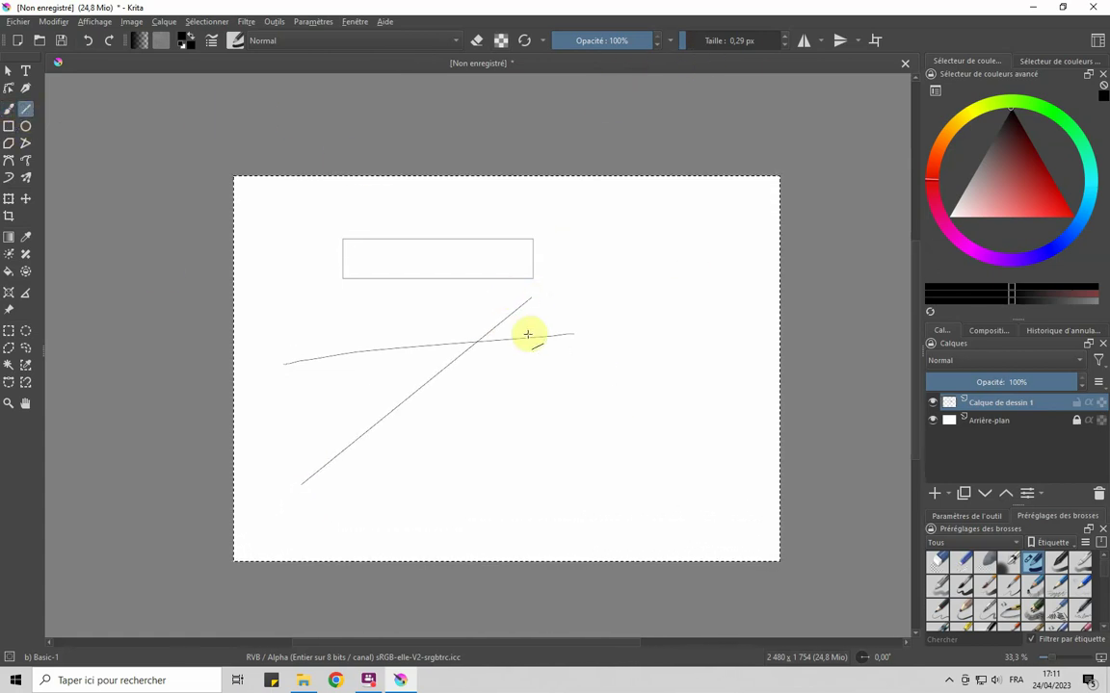
pyautogui.press('Delete')
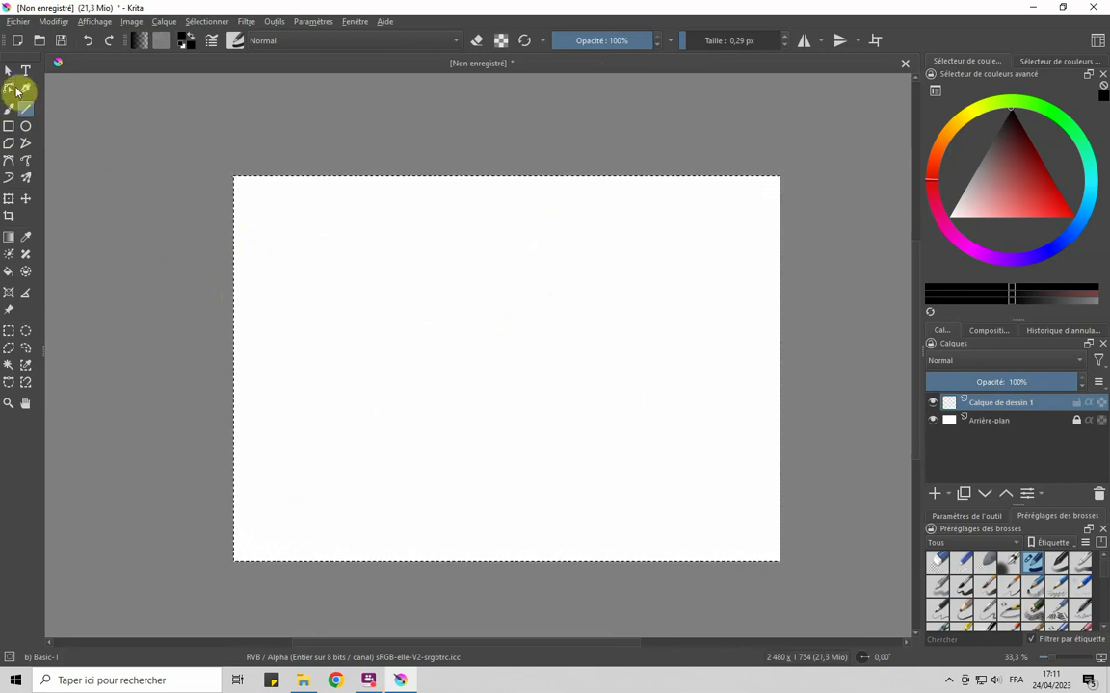
pyautogui.click(8, 109)
pyautogui.moveTo(318, 247)
pyautogui.mouseDown()
pyautogui.moveTo(450, 368)
pyautogui.moveTo(393, 309)
pyautogui.mouseUp()
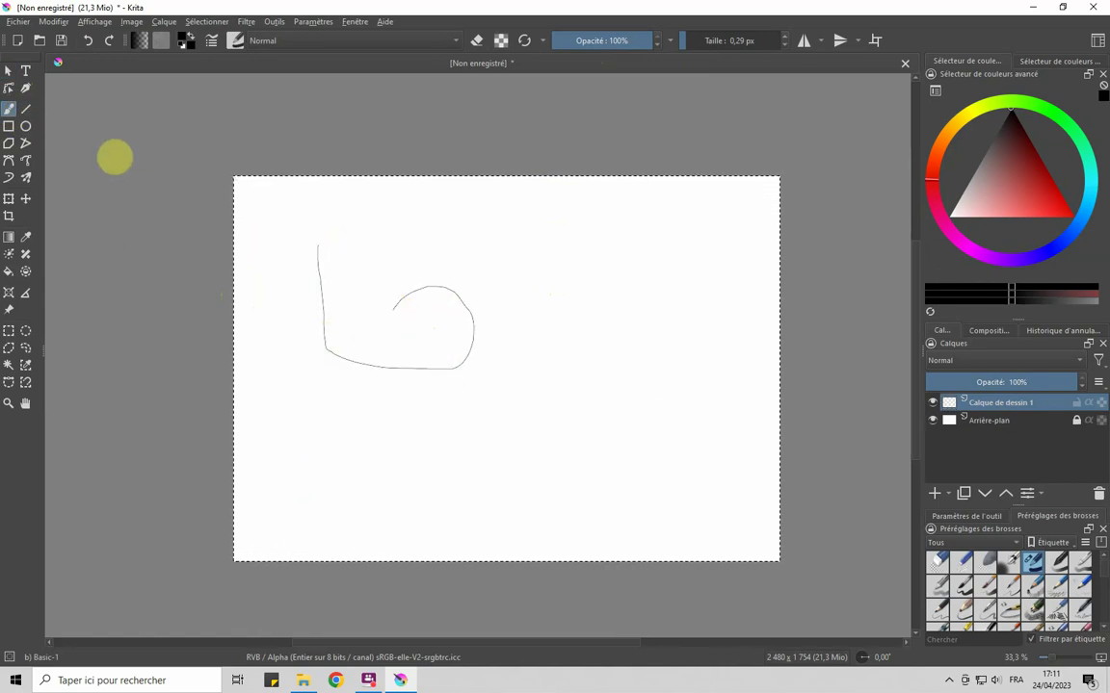
pyautogui.moveTo(658, 290)
pyautogui.mouseDown()
pyautogui.moveTo(582, 368)
pyautogui.moveTo(626, 470)
pyautogui.moveTo(560, 324)
pyautogui.mouseUp()
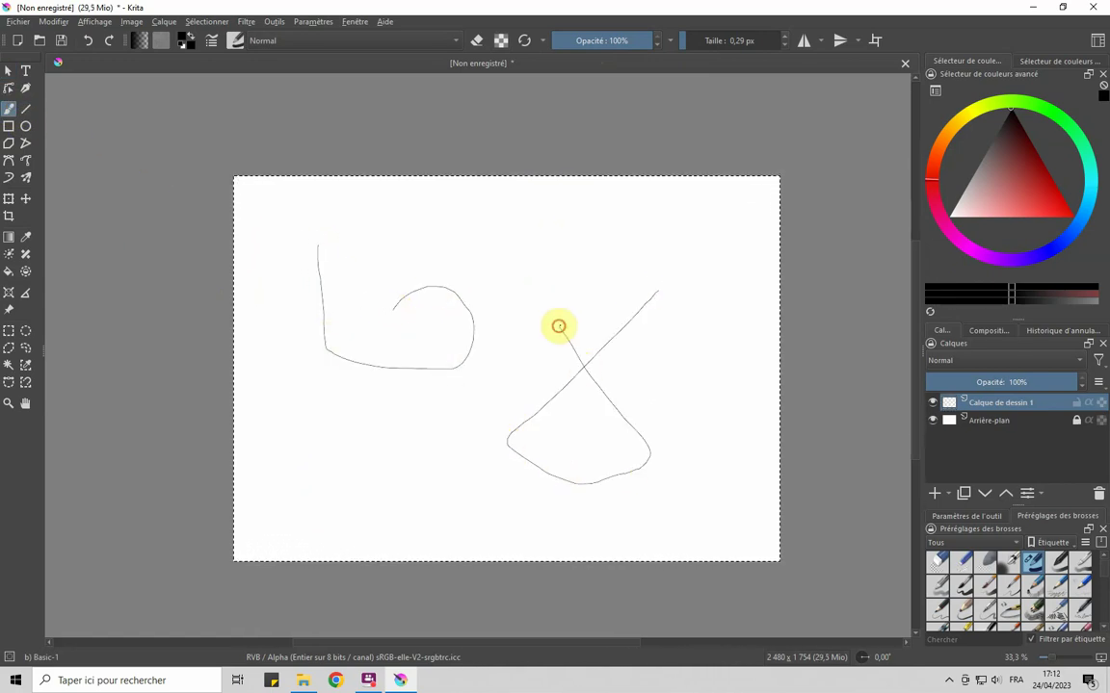
pyautogui.click(9, 72)
pyautogui.click(278, 226)
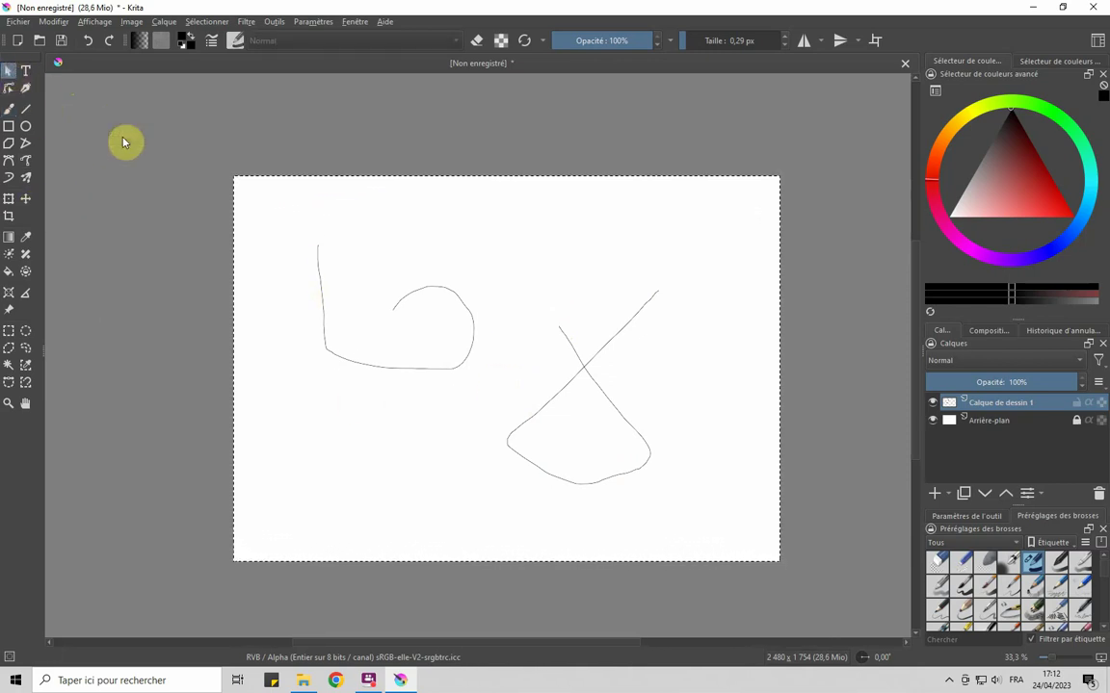
pyautogui.click(305, 247)
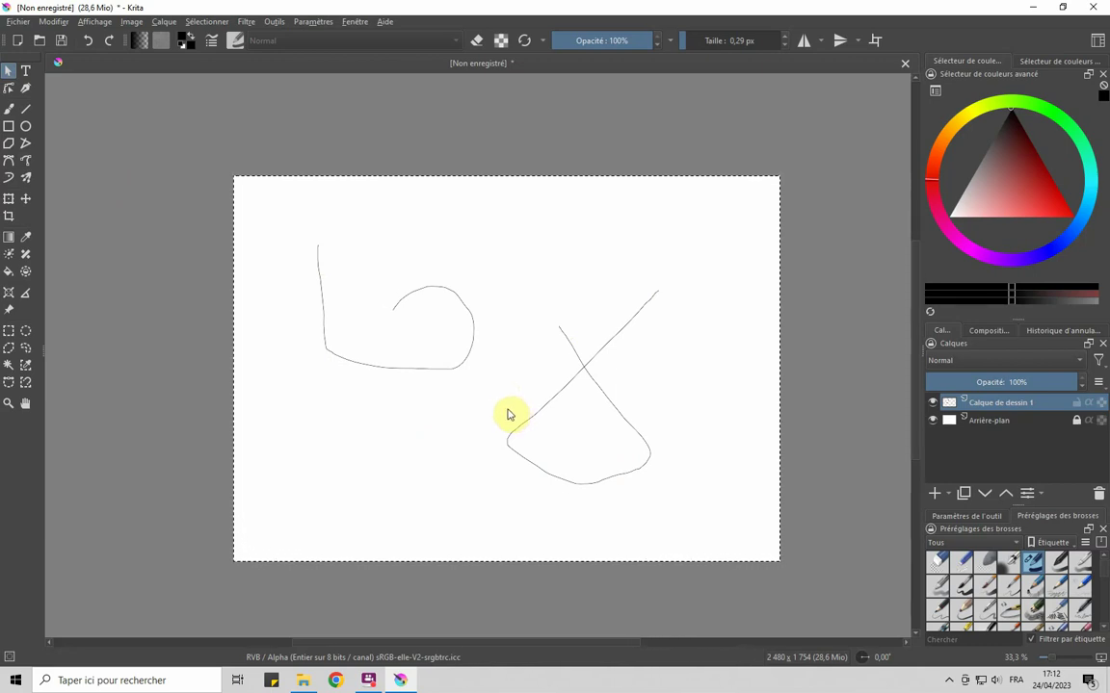
pyautogui.click(12, 112)
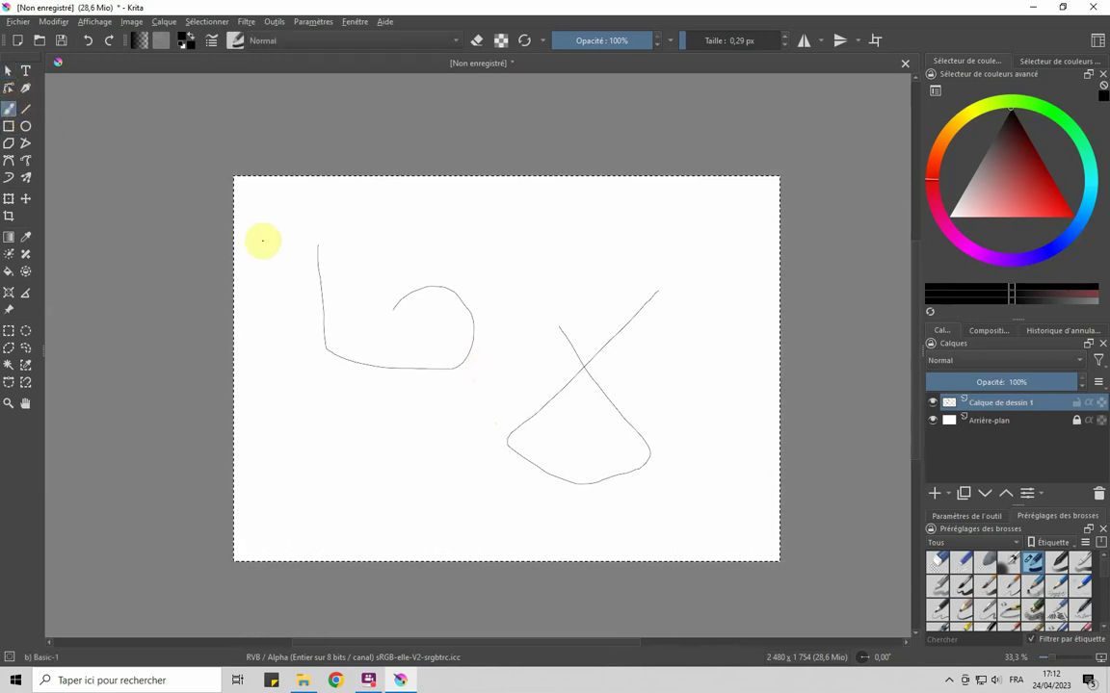
pyautogui.press('Delete')
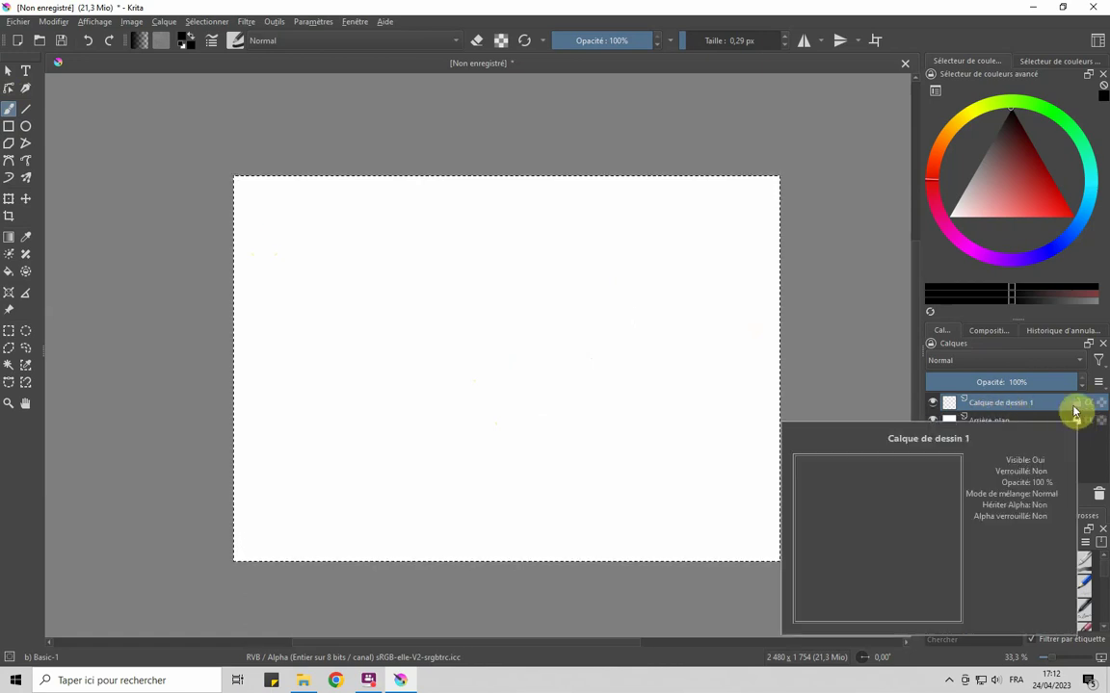
# Replace the drawing layer with a fresh empty paint layer, then bring up the Téléchargements folder
pyautogui.click(1099, 494)
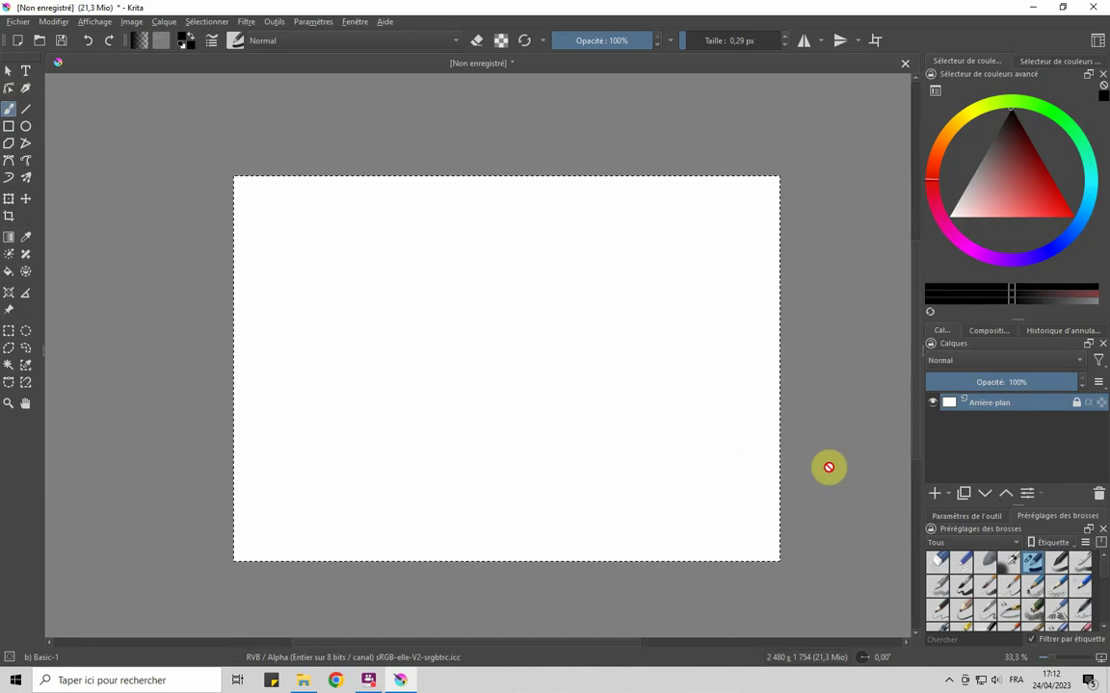
pyautogui.click(933, 493)
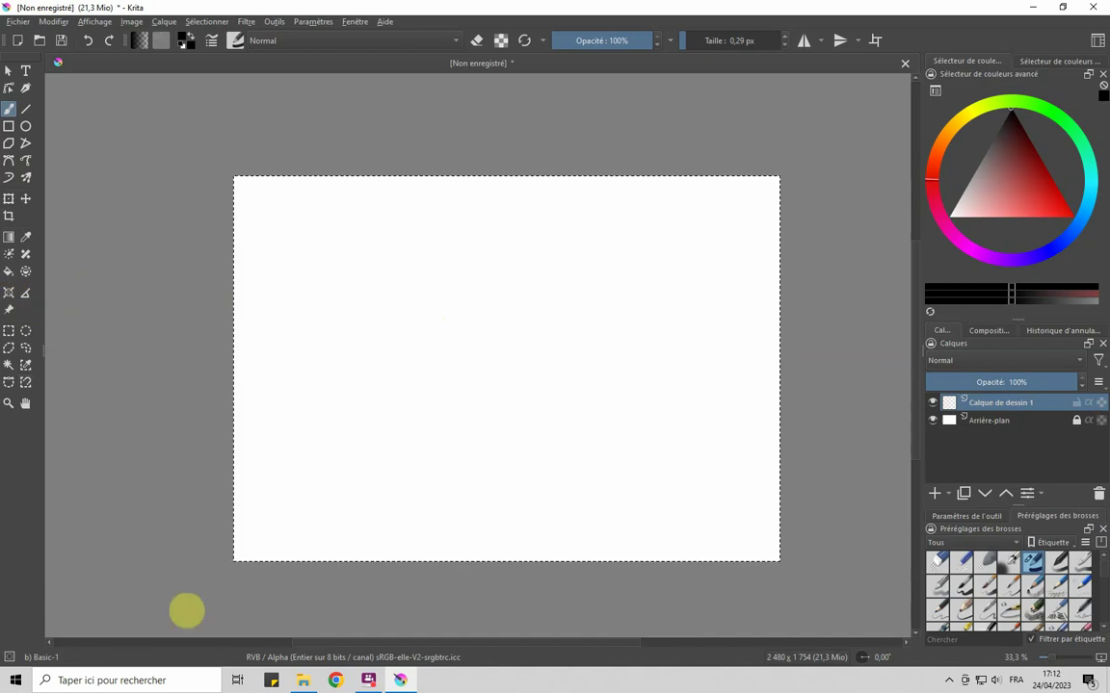
pyautogui.click(301, 682)
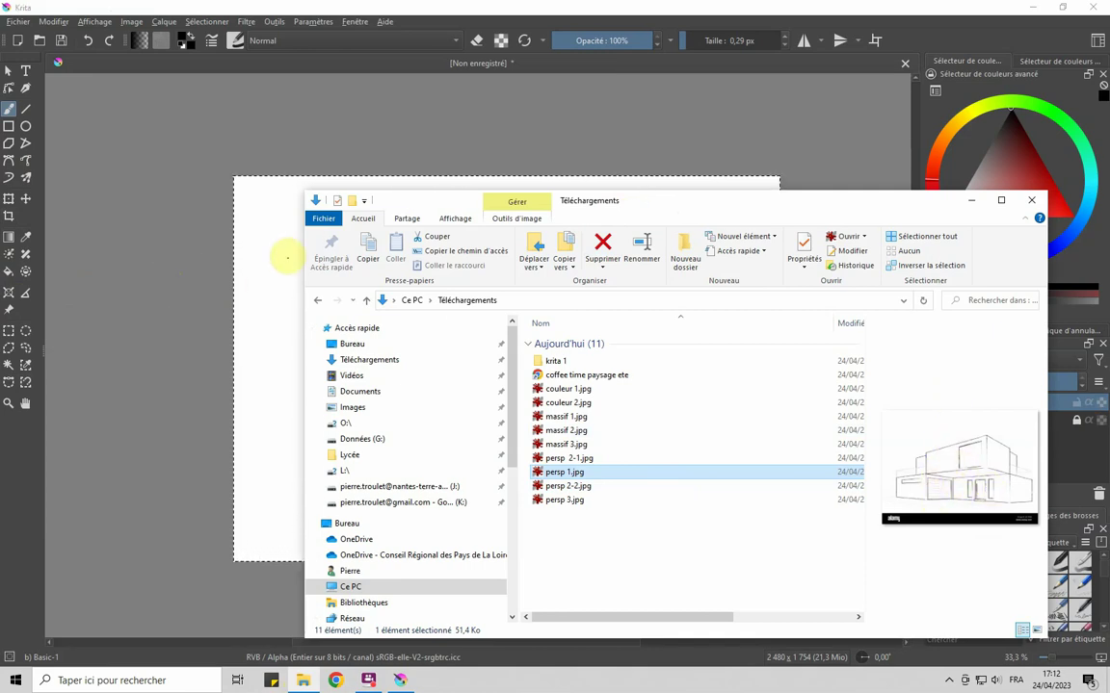
pyautogui.click(258, 244)
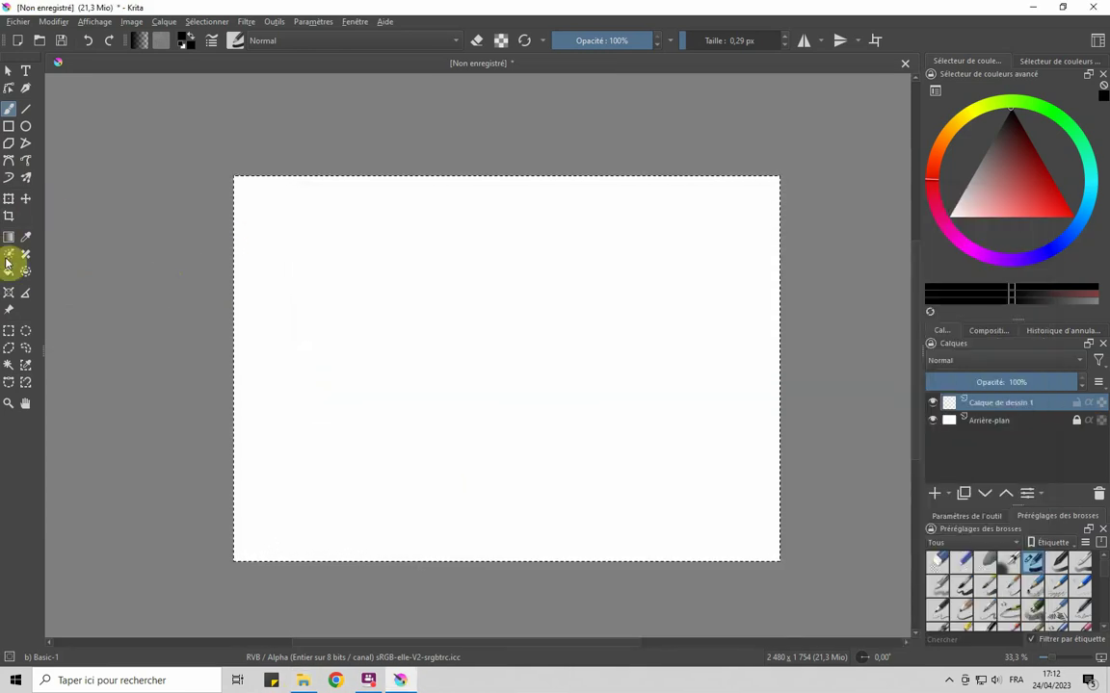
pyautogui.click(8, 295)
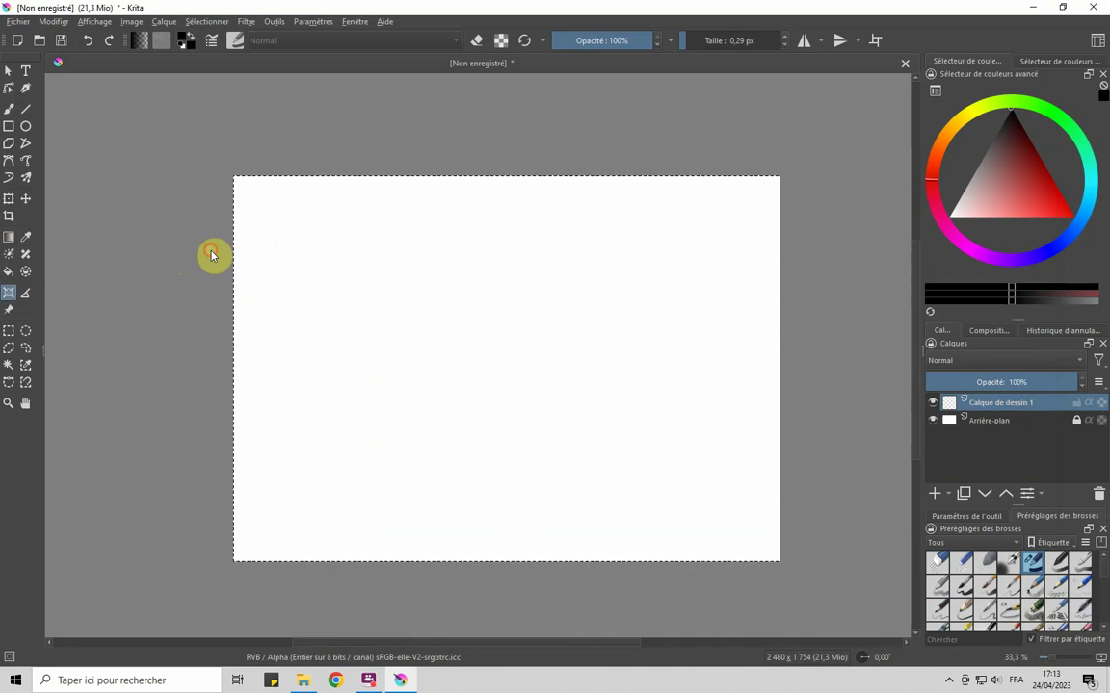
# Drag a guide line from the canvas's left edge and raise the brush size to 137,67 px
pyautogui.moveTo(212, 254); pyautogui.dragTo(228, 261)
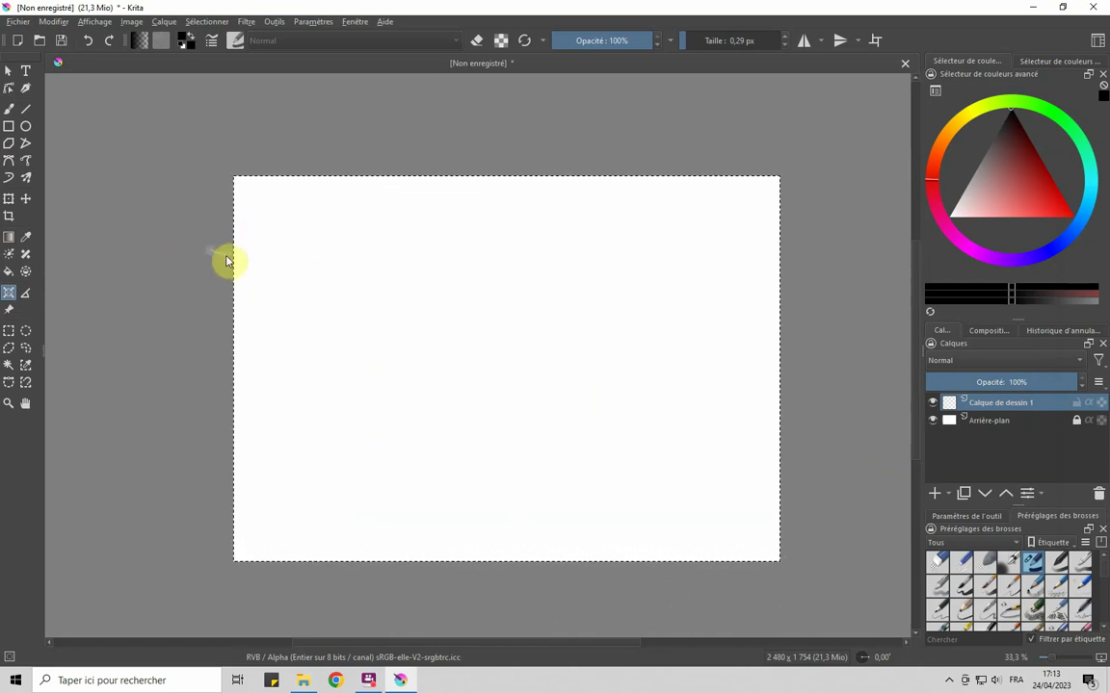
pyautogui.moveTo(236, 260); pyautogui.dragTo(786, 40)
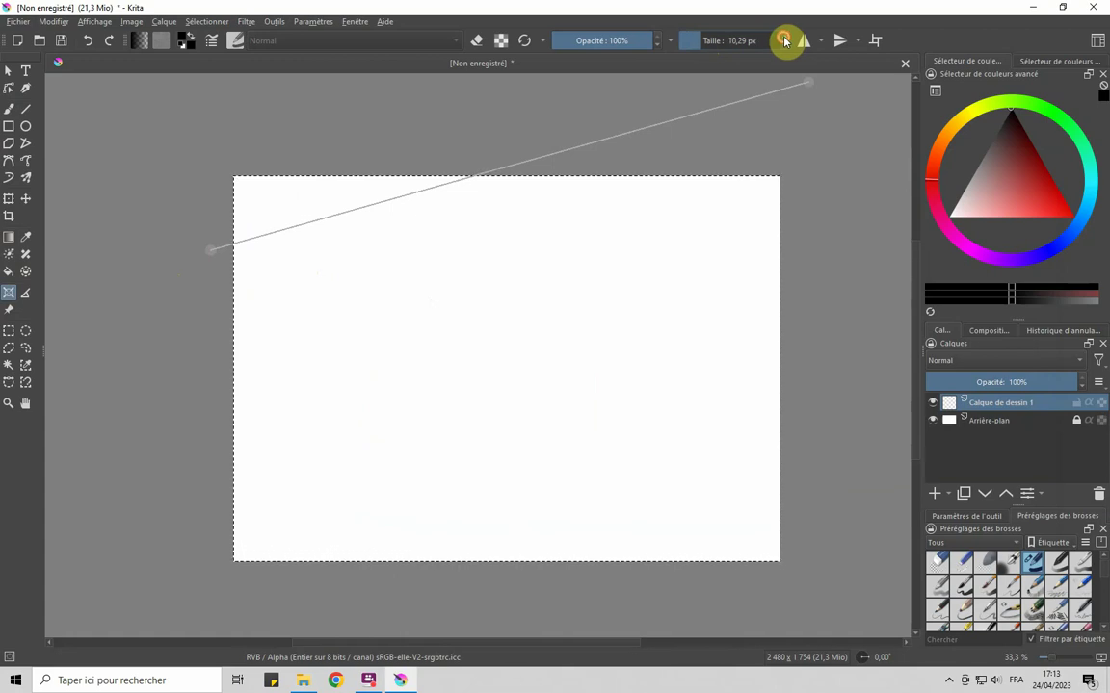
pyautogui.moveTo(786, 40); pyautogui.dragTo(732, 43)
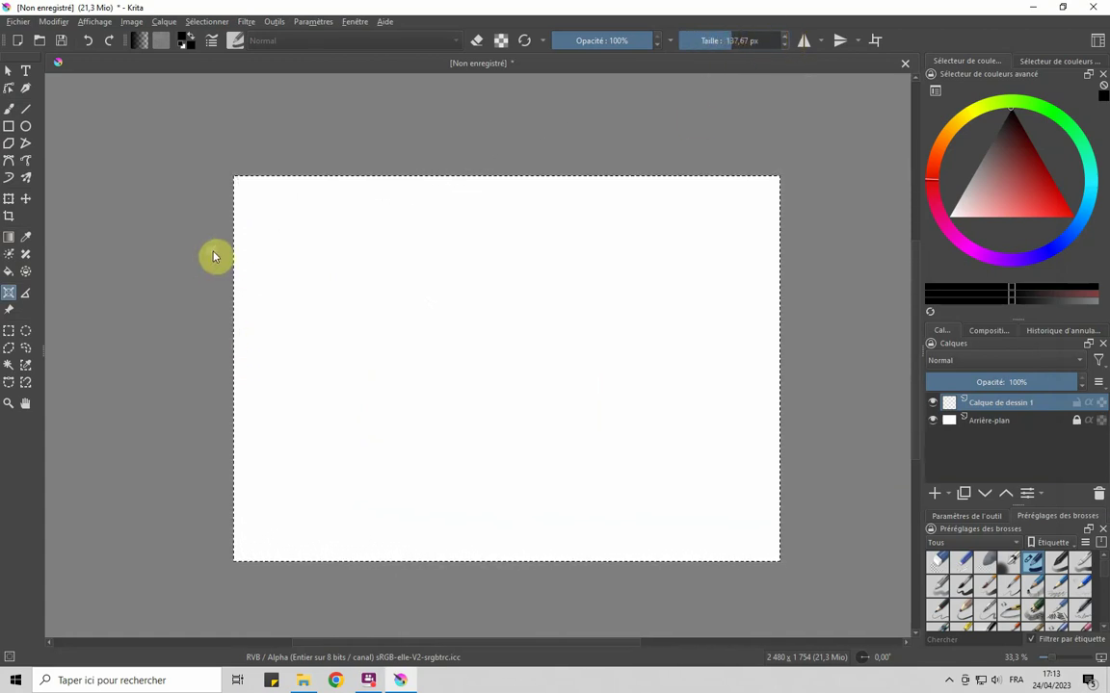
# Place a trial ellipse assistant, delete it, and show the assistant tool options
pyautogui.moveTo(211, 258); pyautogui.dragTo(281, 255)
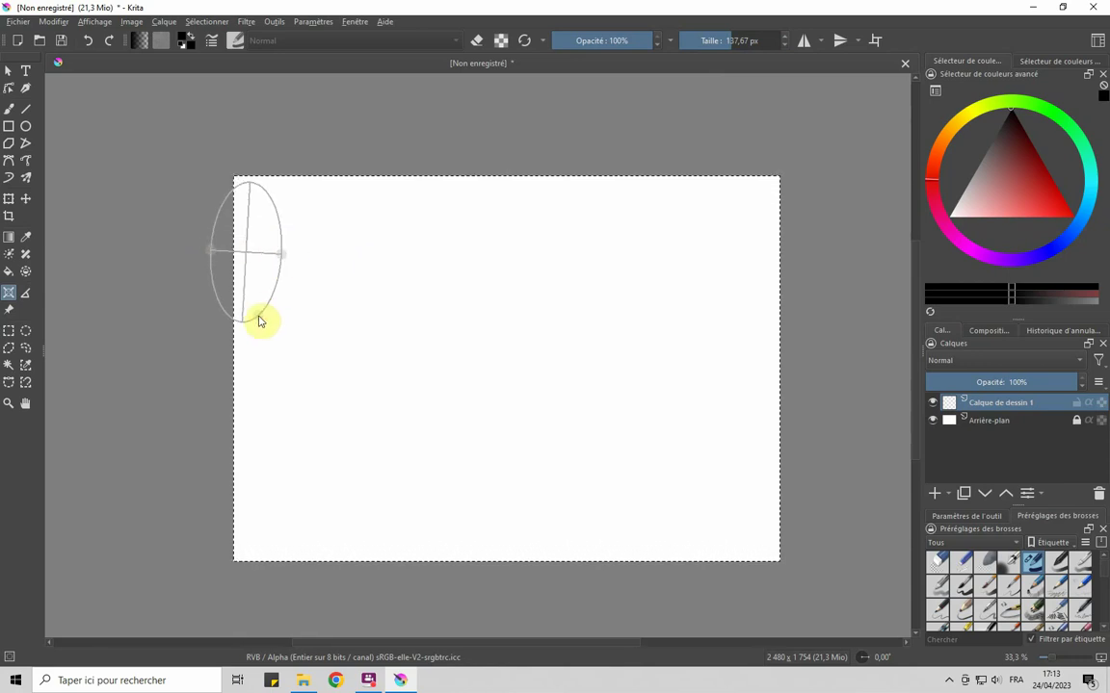
pyautogui.click(258, 319)
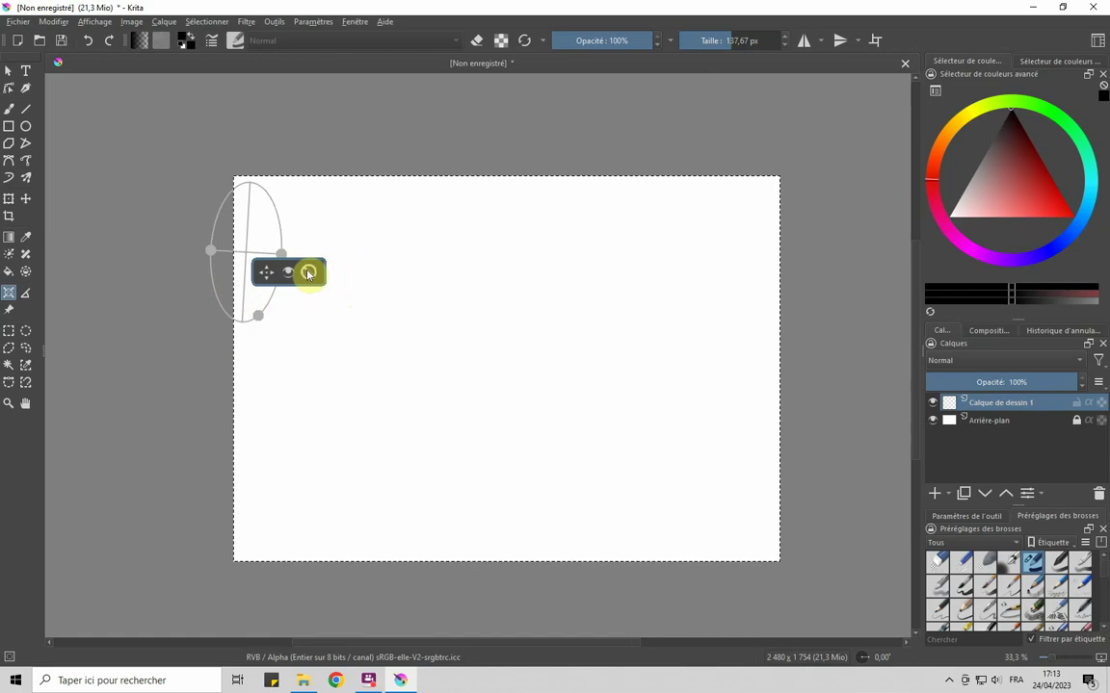
pyautogui.click(308, 272)
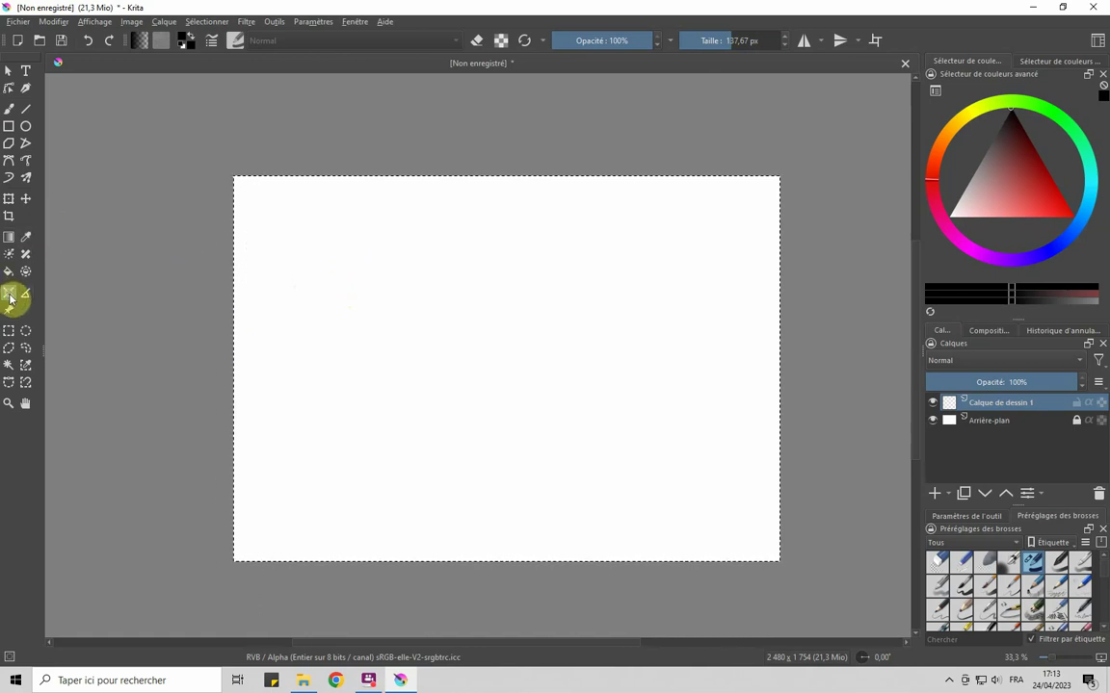
pyautogui.click(965, 518)
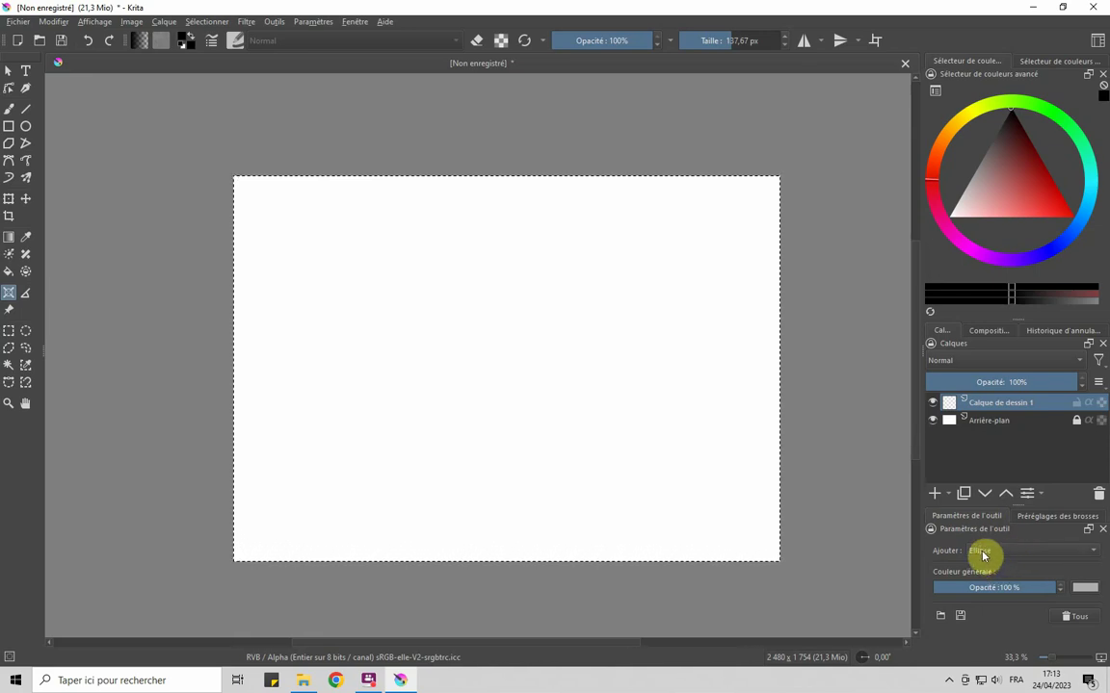
# Place an ellipse assistant with crossing axes at the canvas centre, then return to freehand brushing
pyautogui.moveTo(420, 338); pyautogui.dragTo(591, 346)
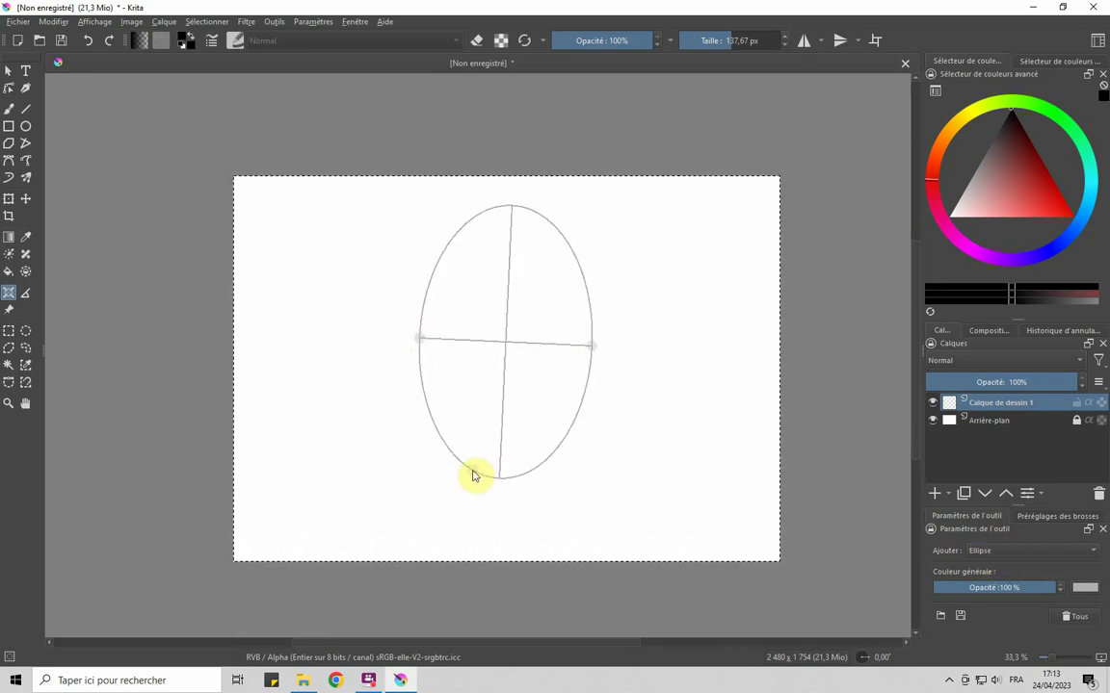
pyautogui.click(477, 458)
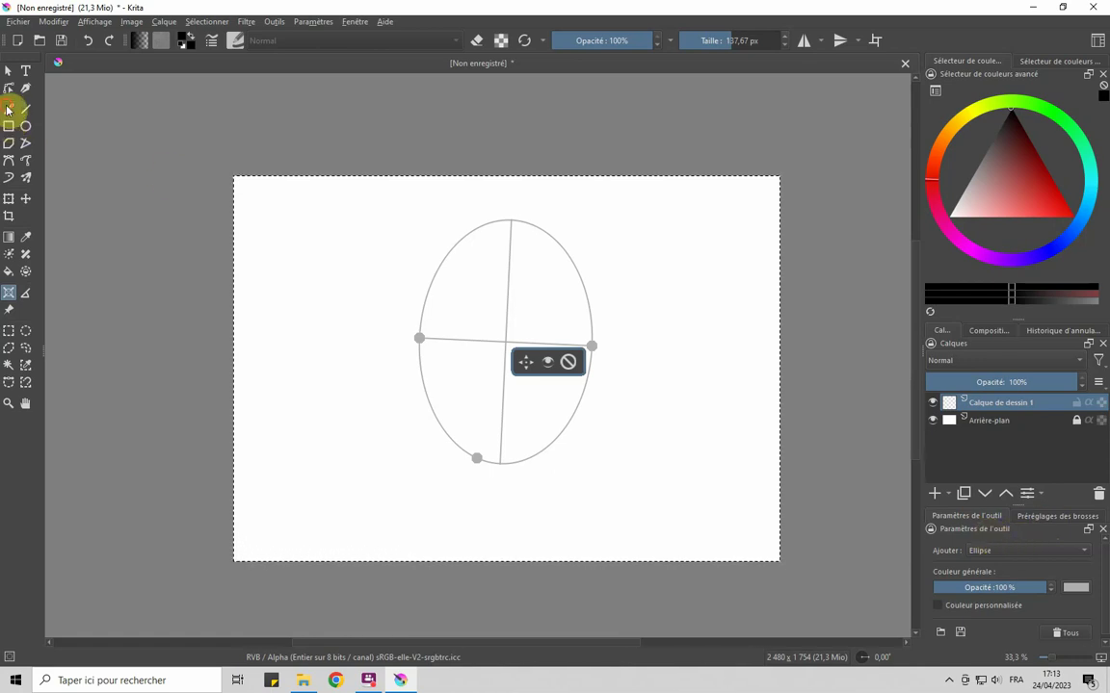
pyautogui.click(8, 110)
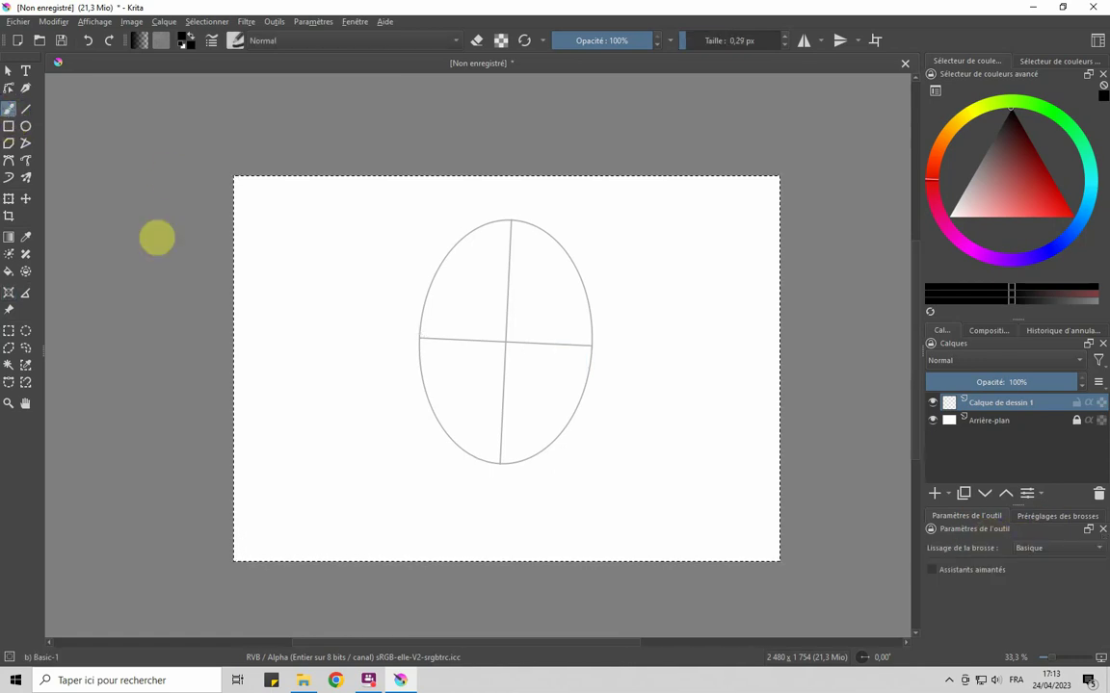
# Paint three thick 108,63 px arcs snapped along the ellipse's left, right and top
pyautogui.click(937, 572)
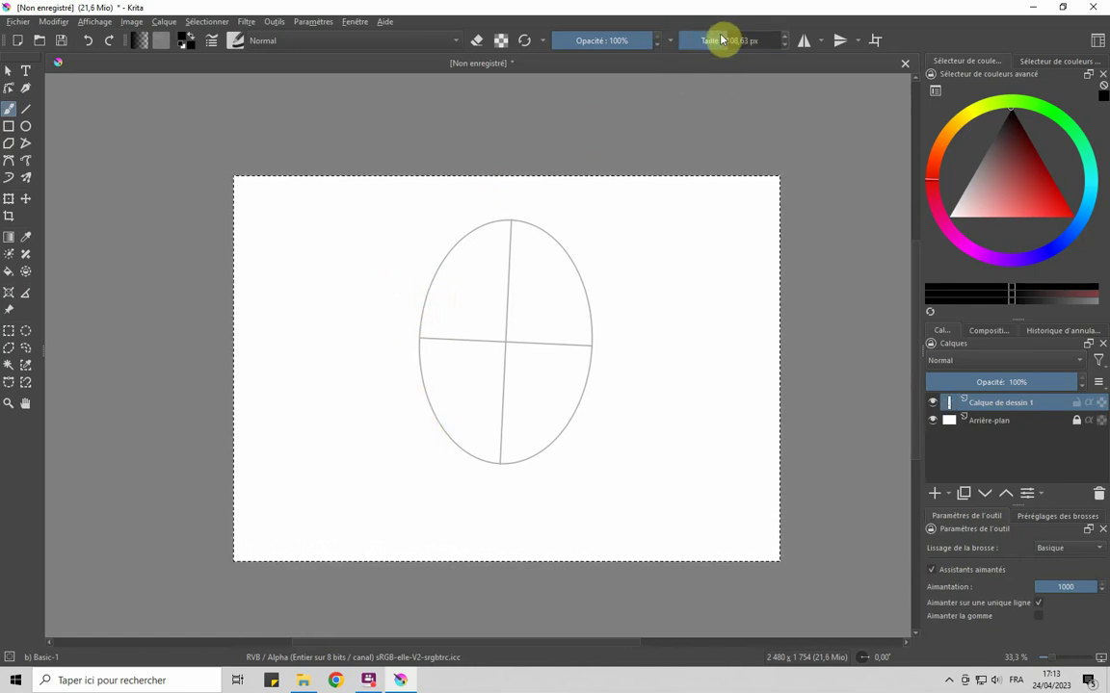
pyautogui.moveTo(426, 296); pyautogui.dragTo(487, 464)
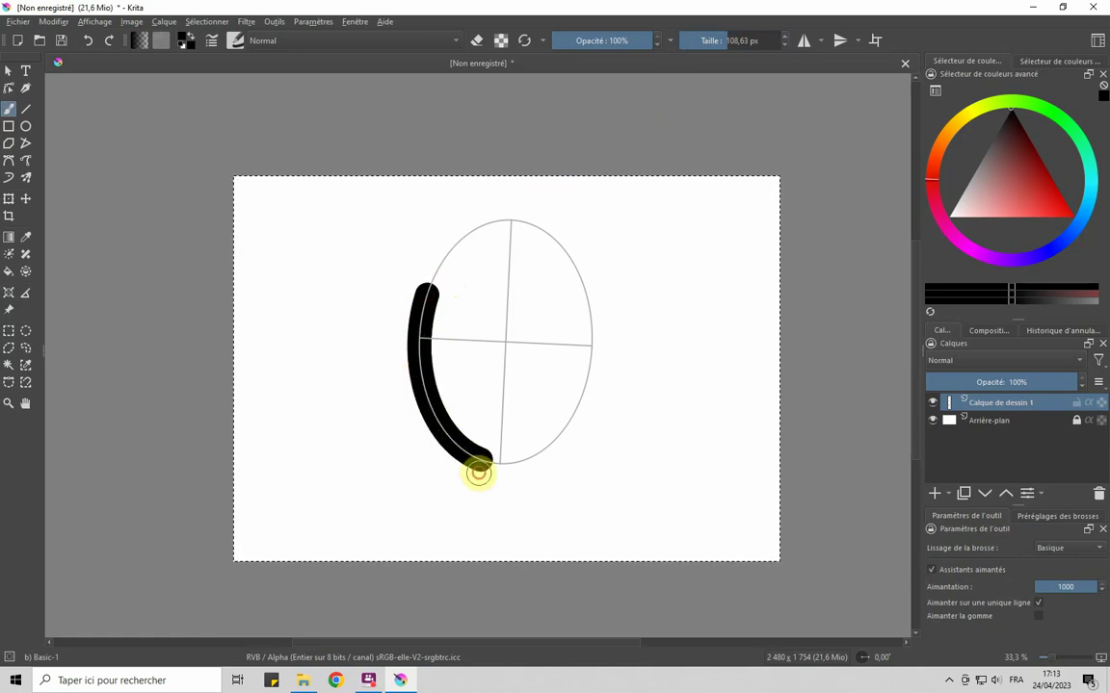
pyautogui.moveTo(584, 289); pyautogui.dragTo(566, 427)
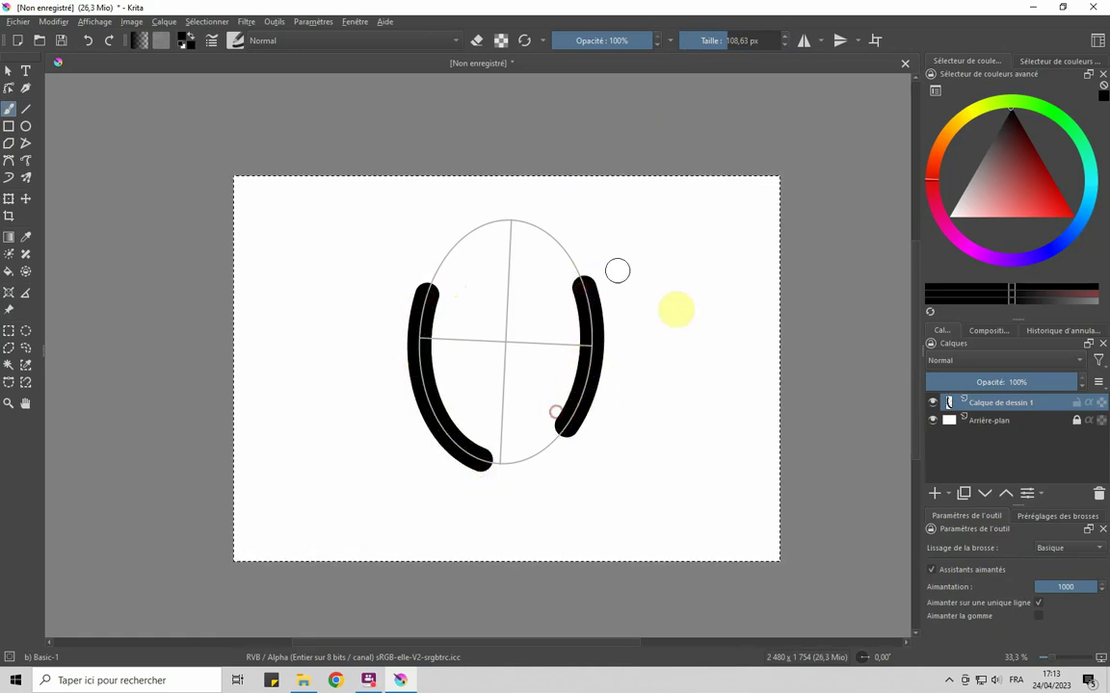
pyautogui.moveTo(550, 249); pyautogui.dragTo(439, 270)
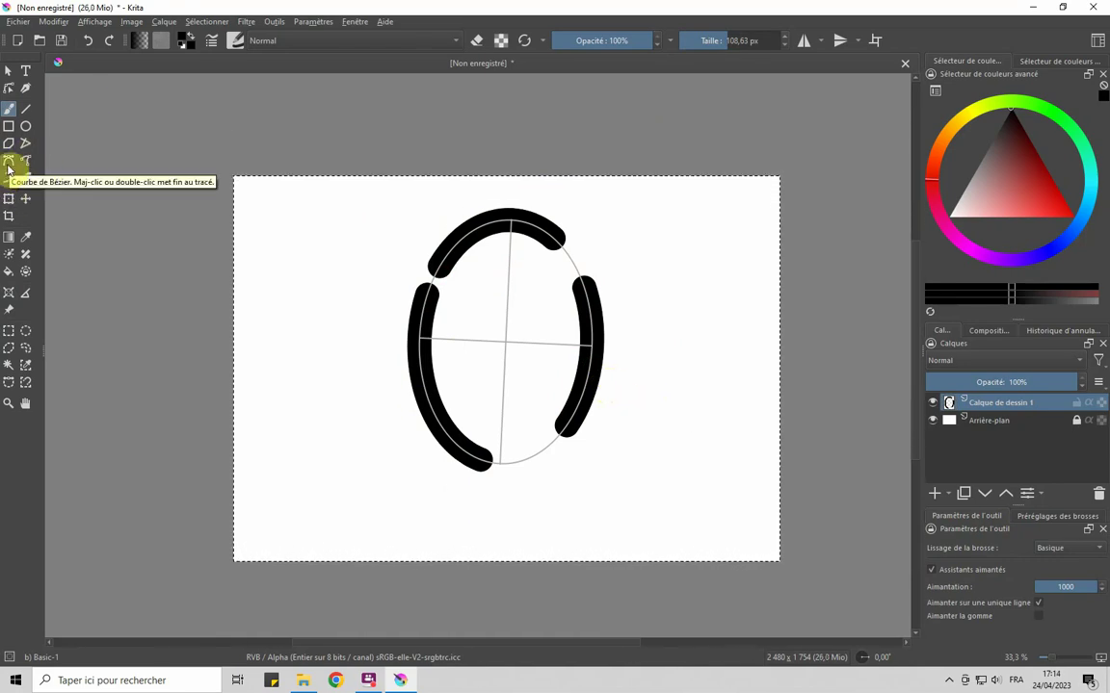
pyautogui.click(10, 295)
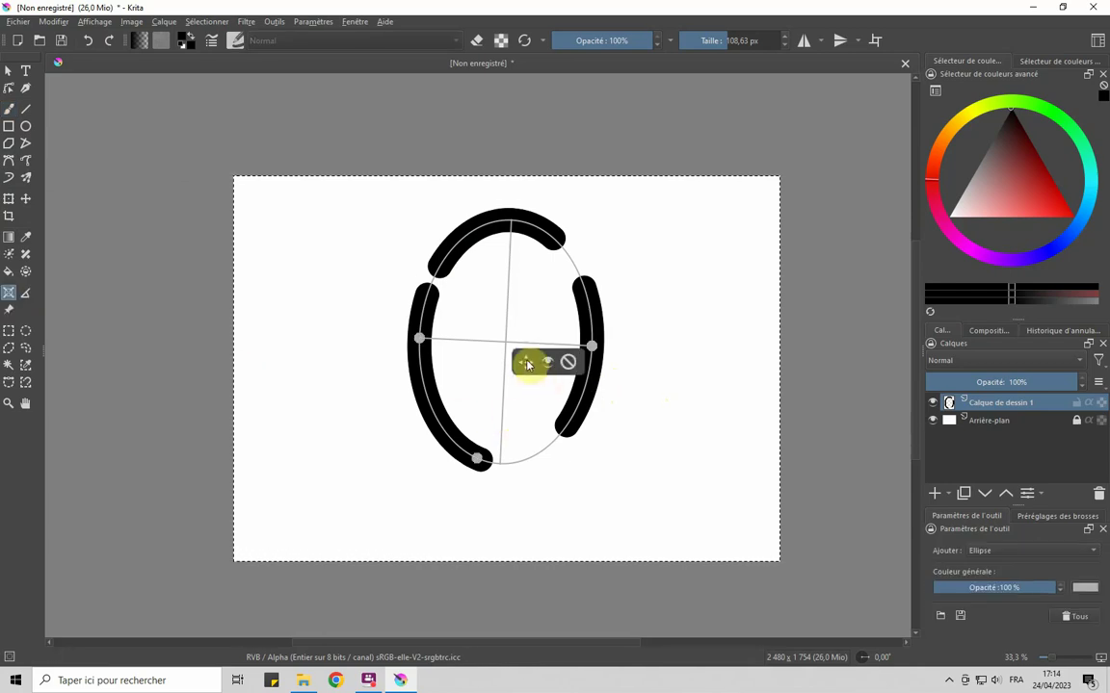
# Move, narrow and rotate the ellipse guide, shrinking it into a small near-circle
pyautogui.moveTo(527, 365); pyautogui.dragTo(545, 392)
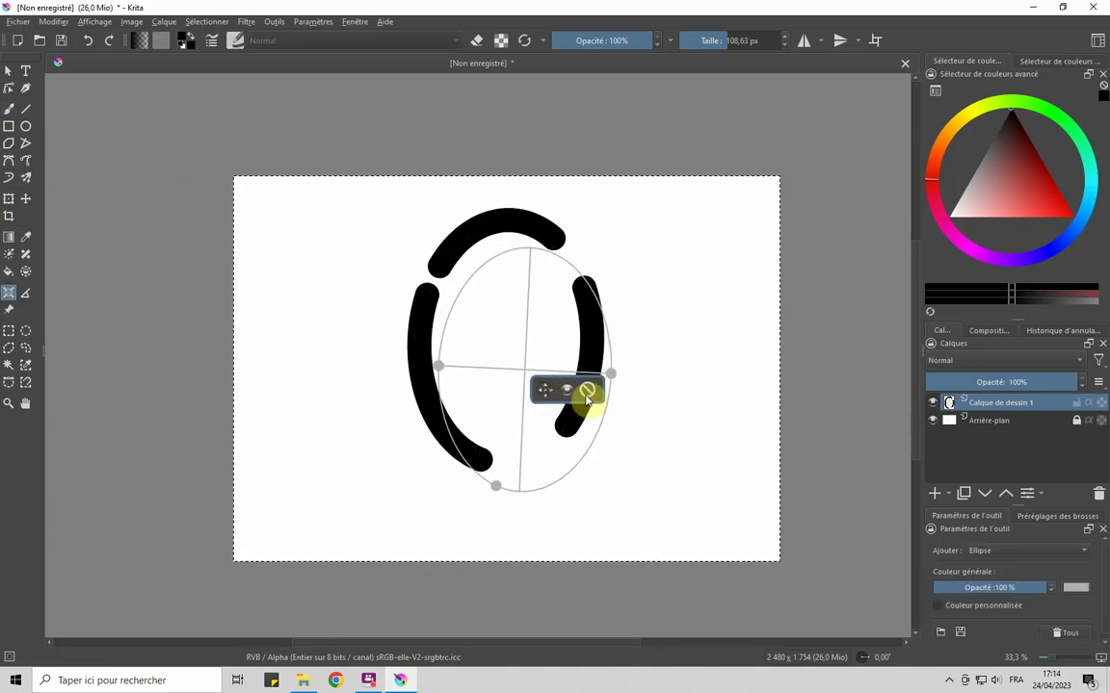
pyautogui.moveTo(610, 376); pyautogui.dragTo(576, 370)
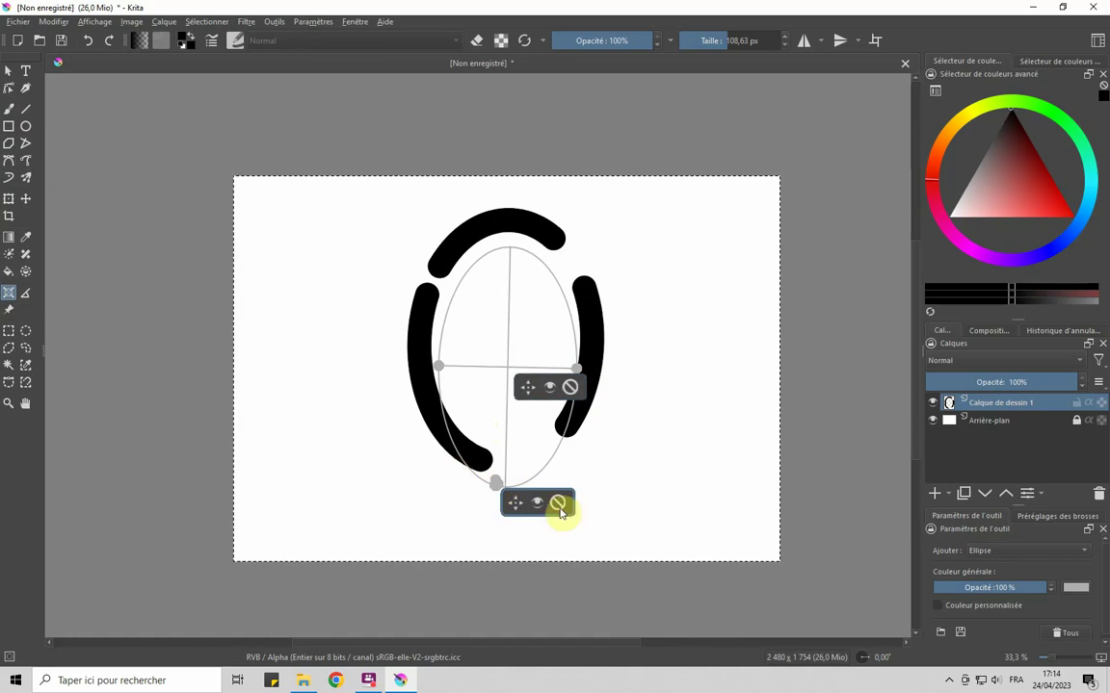
pyautogui.click(561, 503)
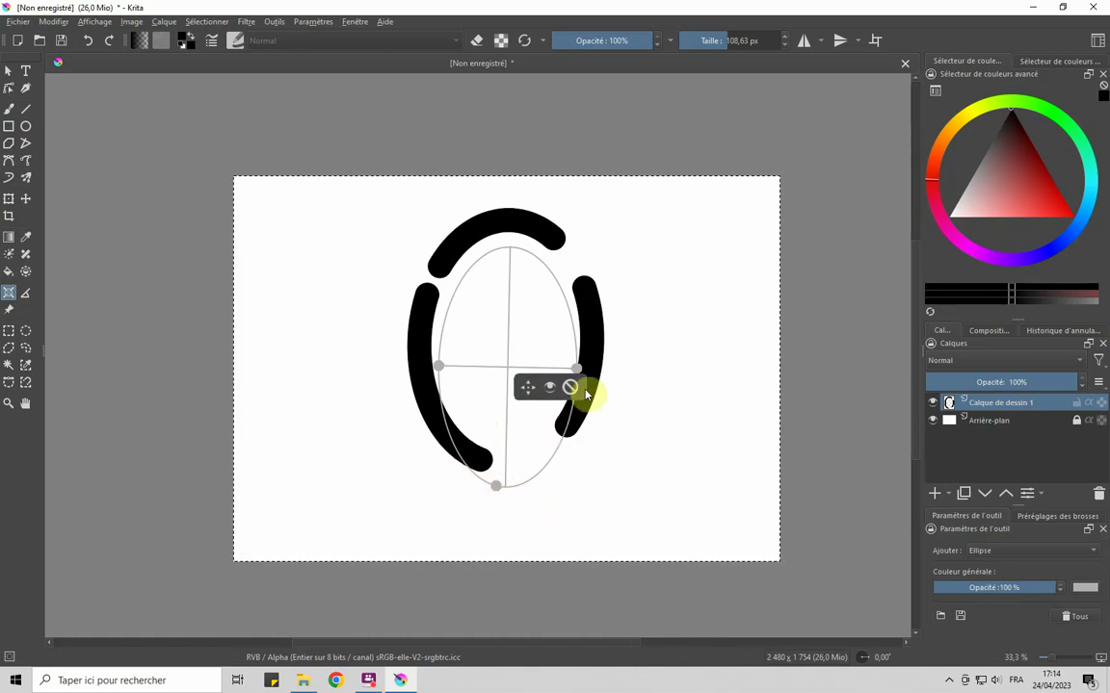
pyautogui.moveTo(576, 370)
pyautogui.mouseDown()
pyautogui.moveTo(566, 415)
pyautogui.moveTo(566, 401)
pyautogui.mouseUp()
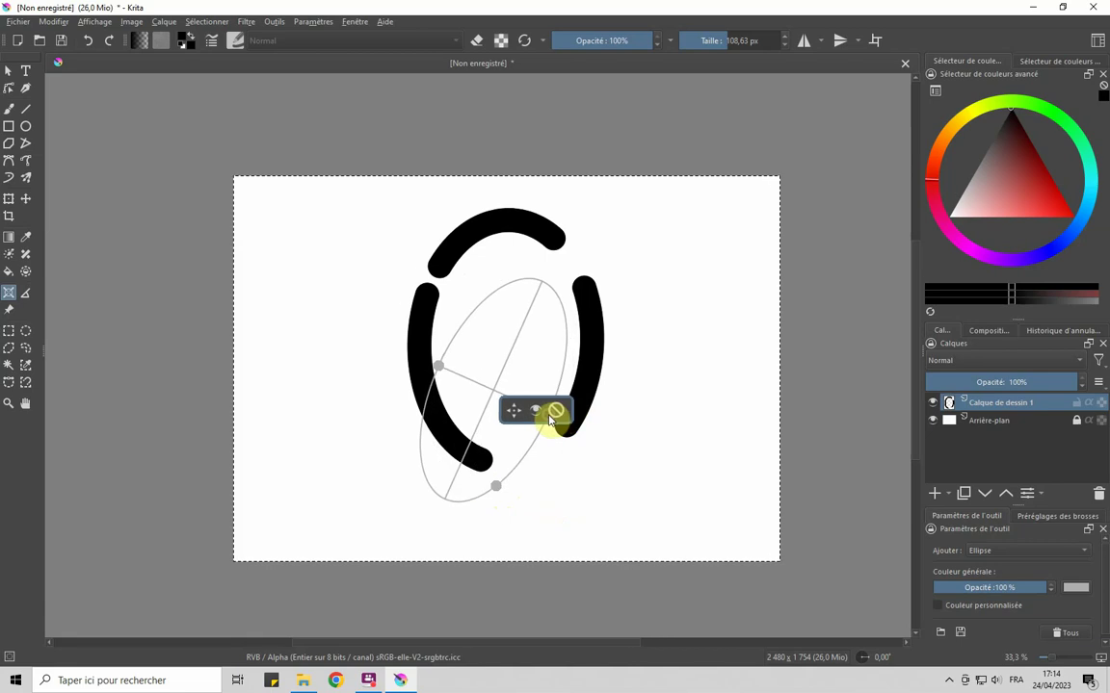
pyautogui.moveTo(499, 487); pyautogui.dragTo(517, 449)
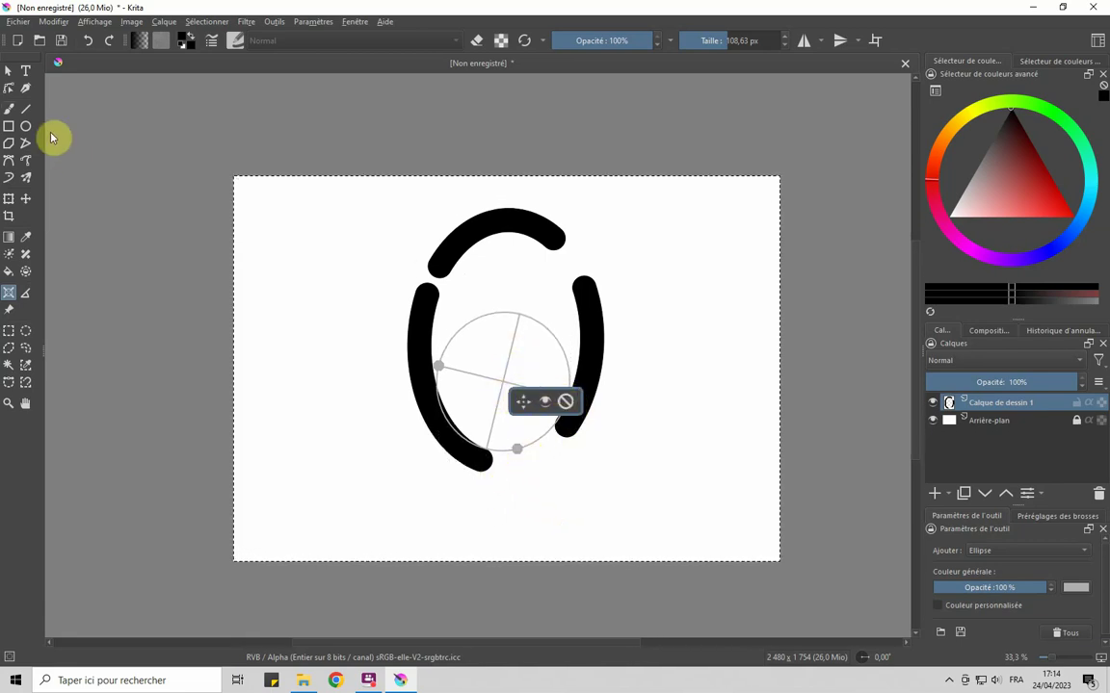
# Paint test arcs snapped to the circle guide, then delete all strokes from the layer
pyautogui.click(9, 108)
pyautogui.moveTo(472, 318); pyautogui.dragTo(439, 385)
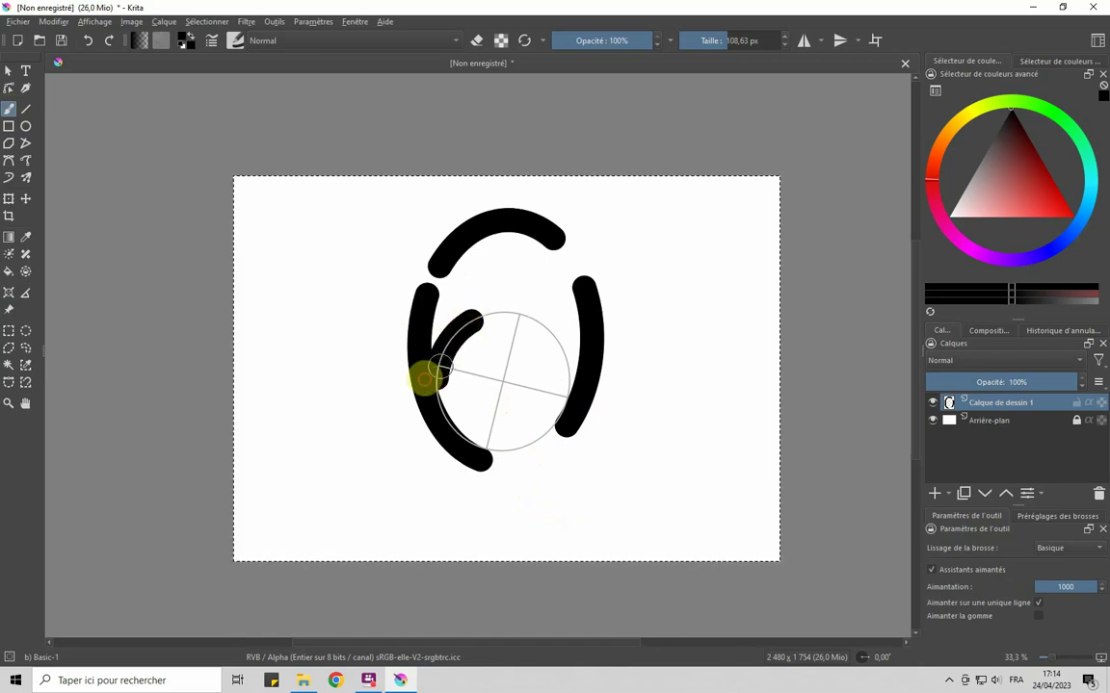
pyautogui.moveTo(528, 316); pyautogui.dragTo(567, 414)
pyautogui.click(559, 403)
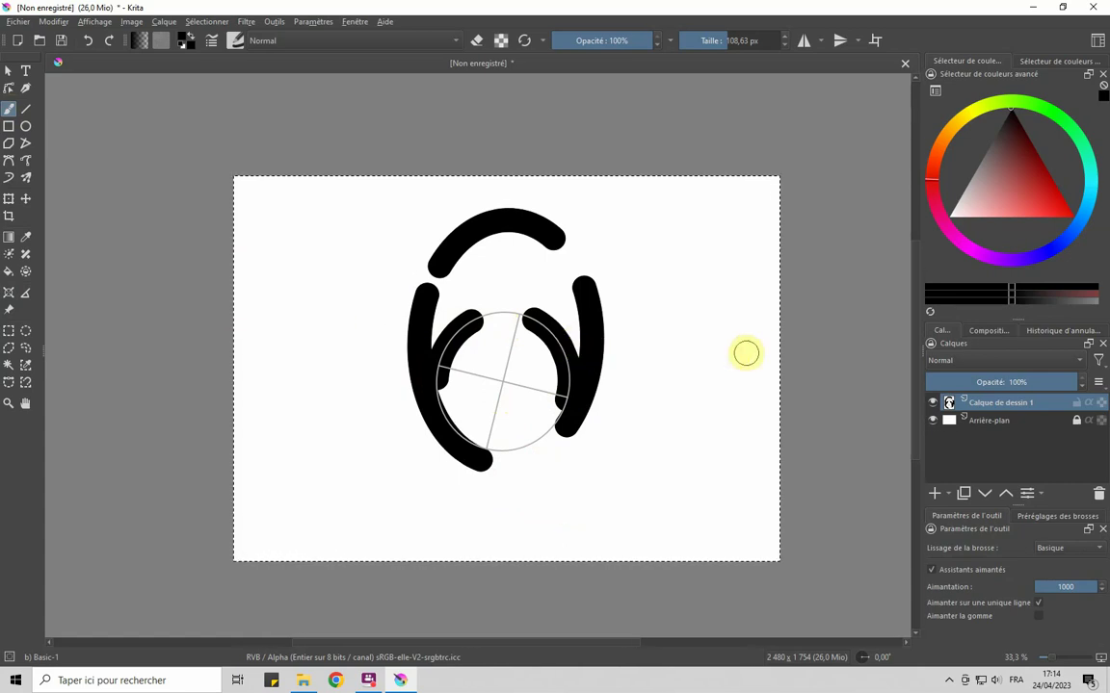
pyautogui.press('Delete')
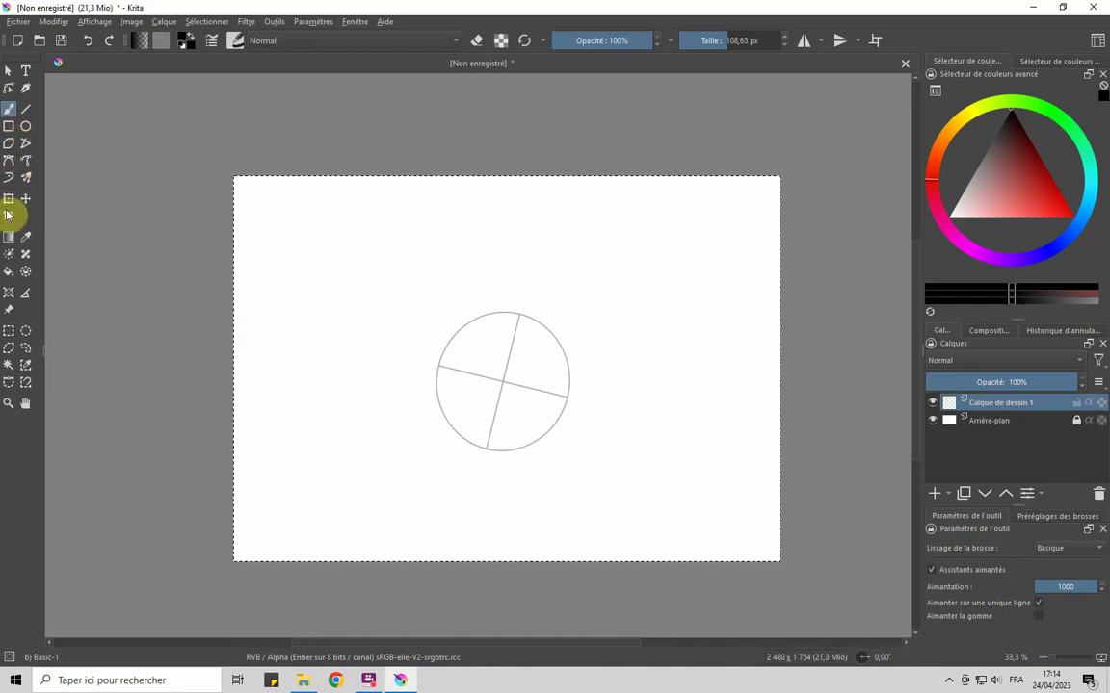
# Move the circle assistant up and left, then delete it
pyautogui.click(8, 293)
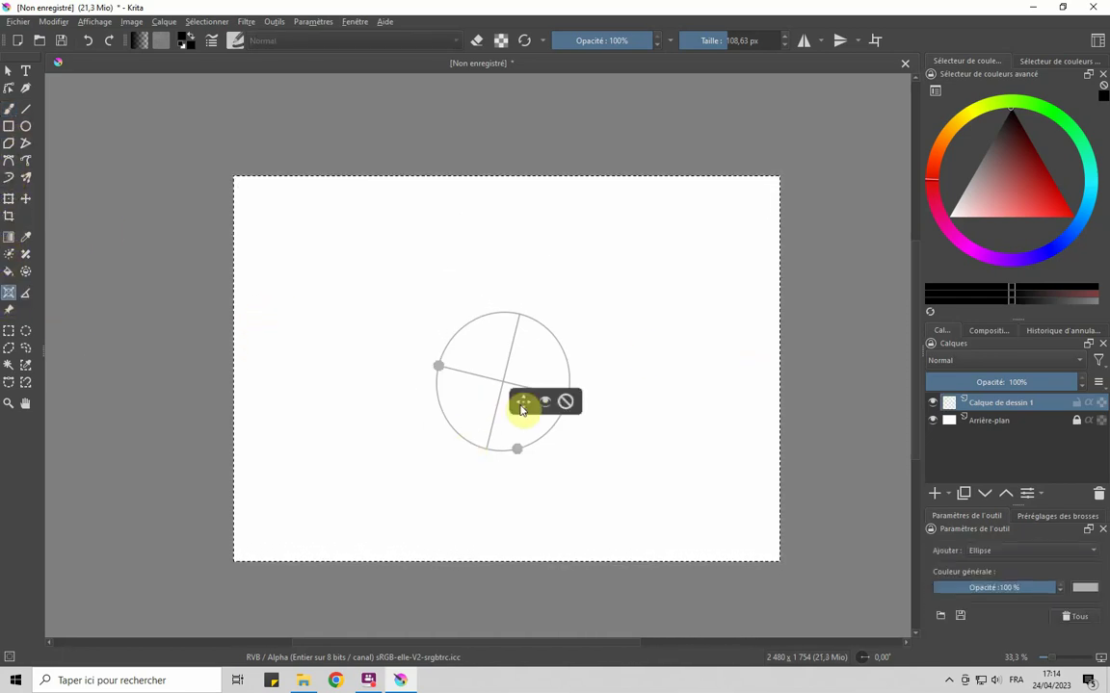
pyautogui.moveTo(521, 403); pyautogui.dragTo(471, 369)
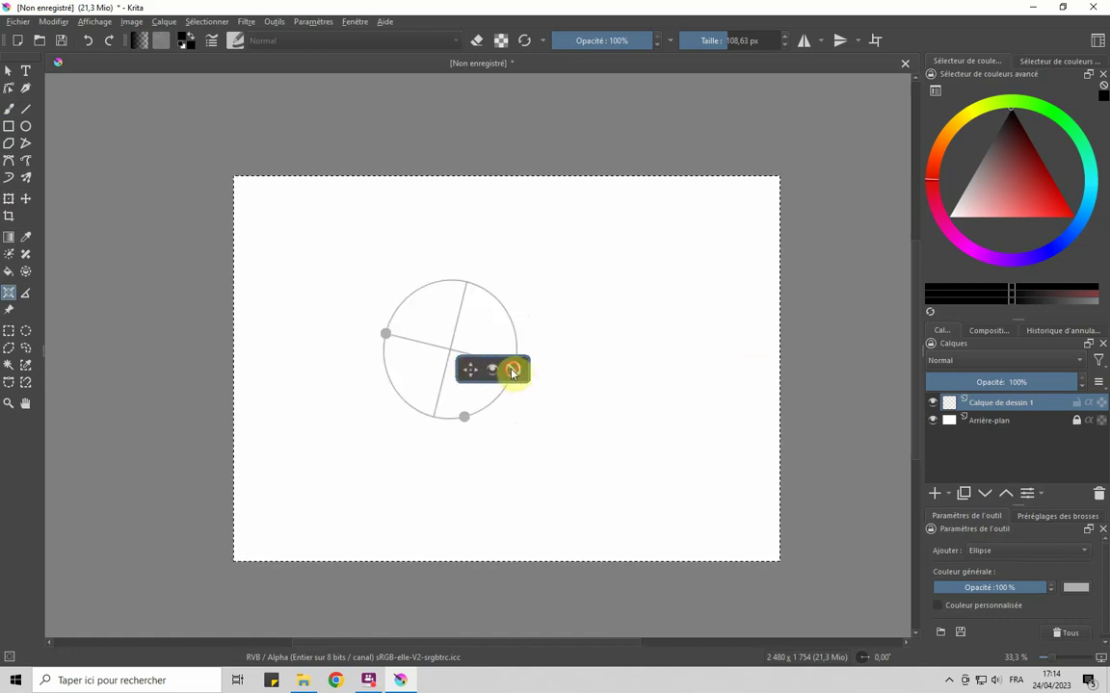
pyautogui.click(513, 372)
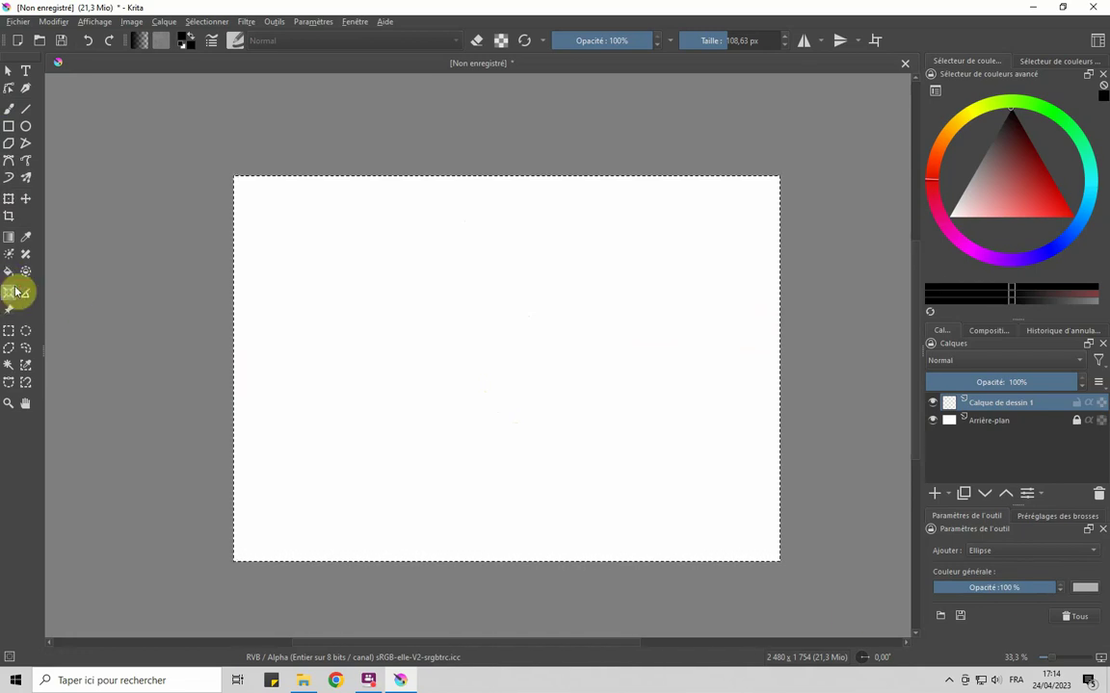
# Place a 'Perspective à deux points' assistant with left and right vanishing points on a level horizon
pyautogui.click(992, 551)
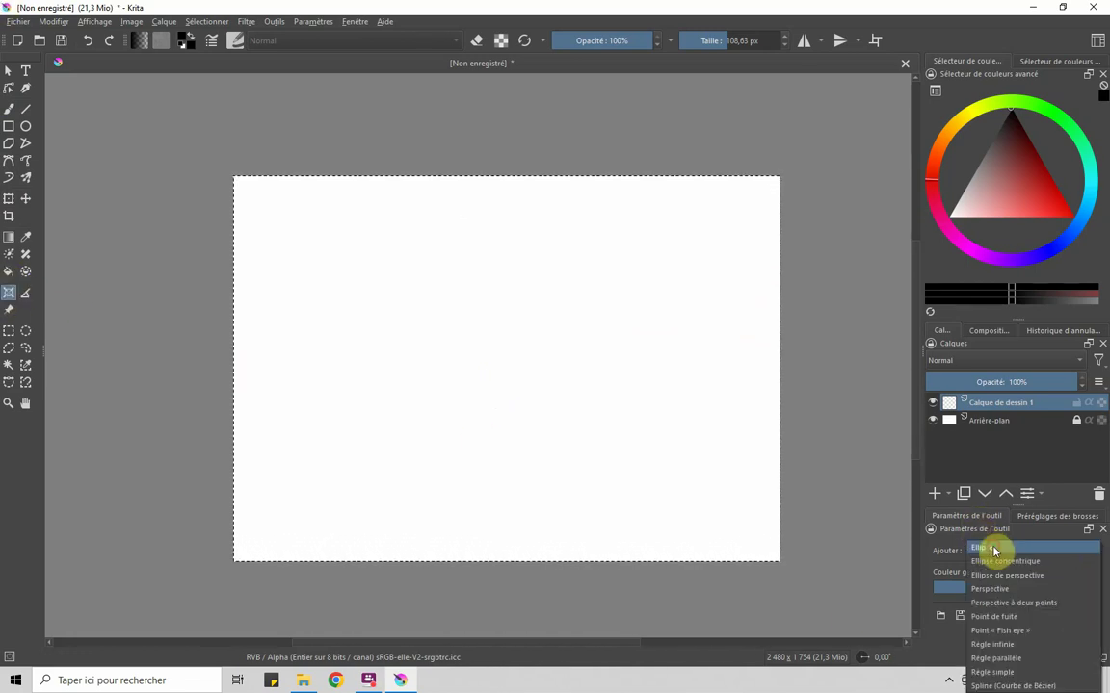
pyautogui.click(1002, 605)
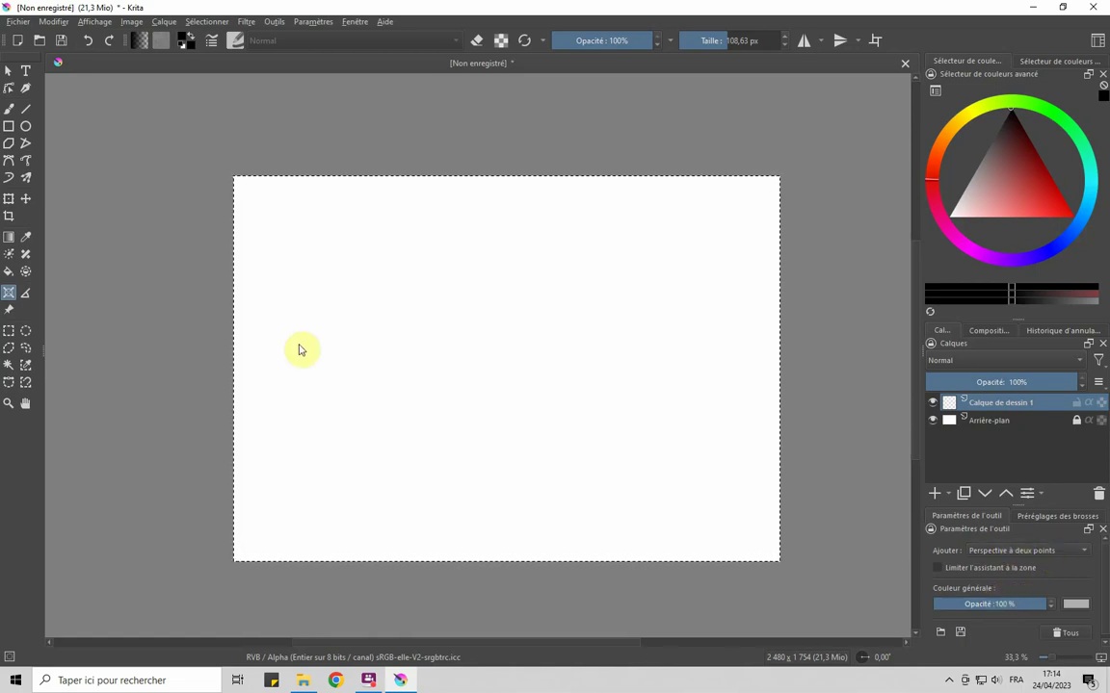
pyautogui.moveTo(207, 272); pyautogui.dragTo(613, 317)
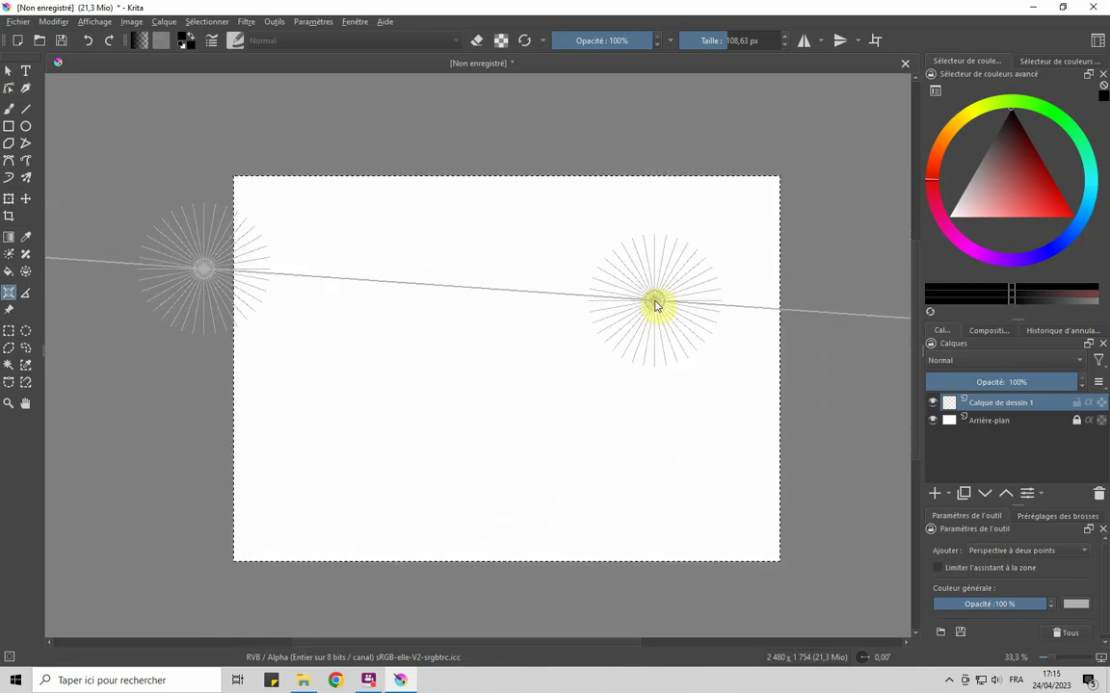
pyautogui.click(609, 280)
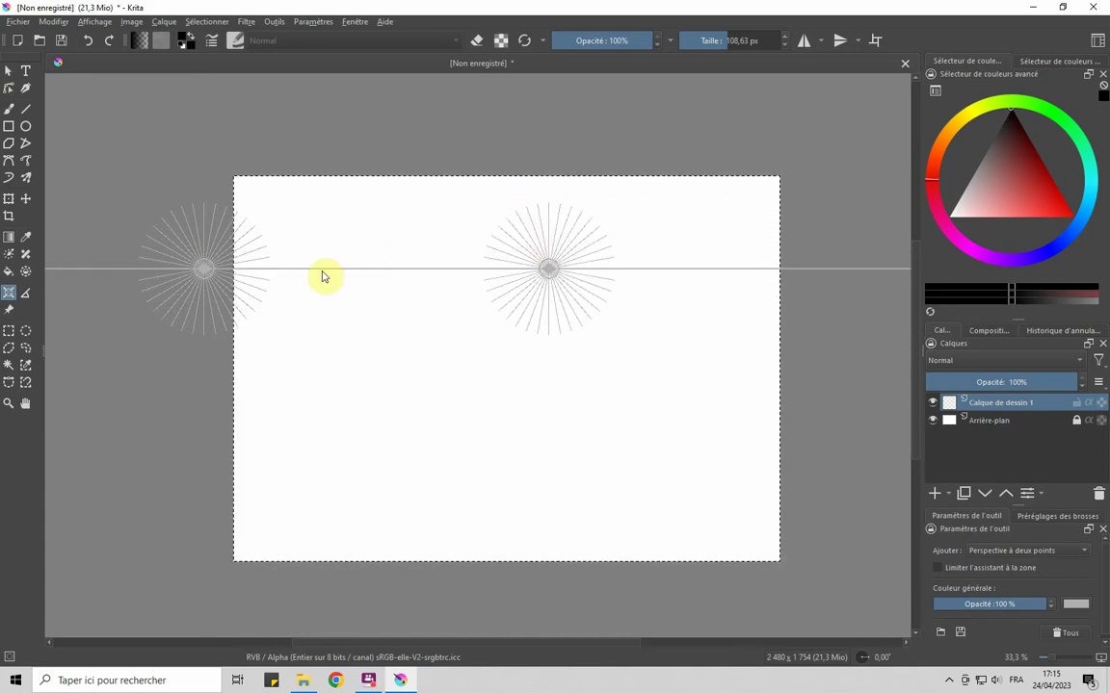
pyautogui.moveTo(210, 441); pyautogui.dragTo(770, 253)
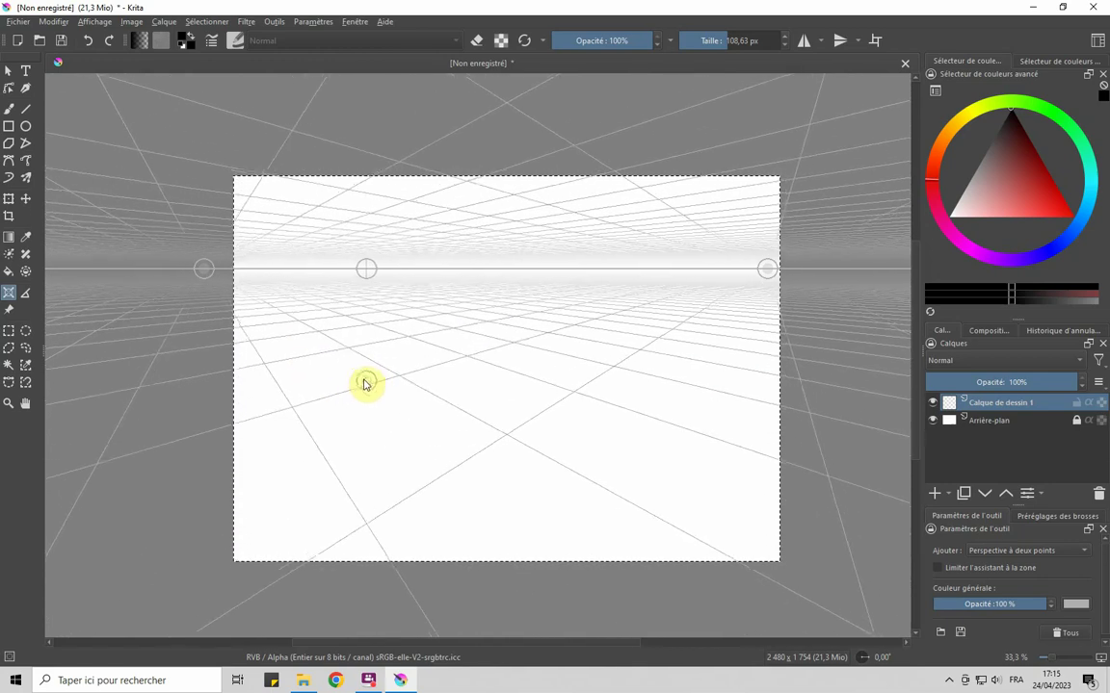
pyautogui.click(407, 393)
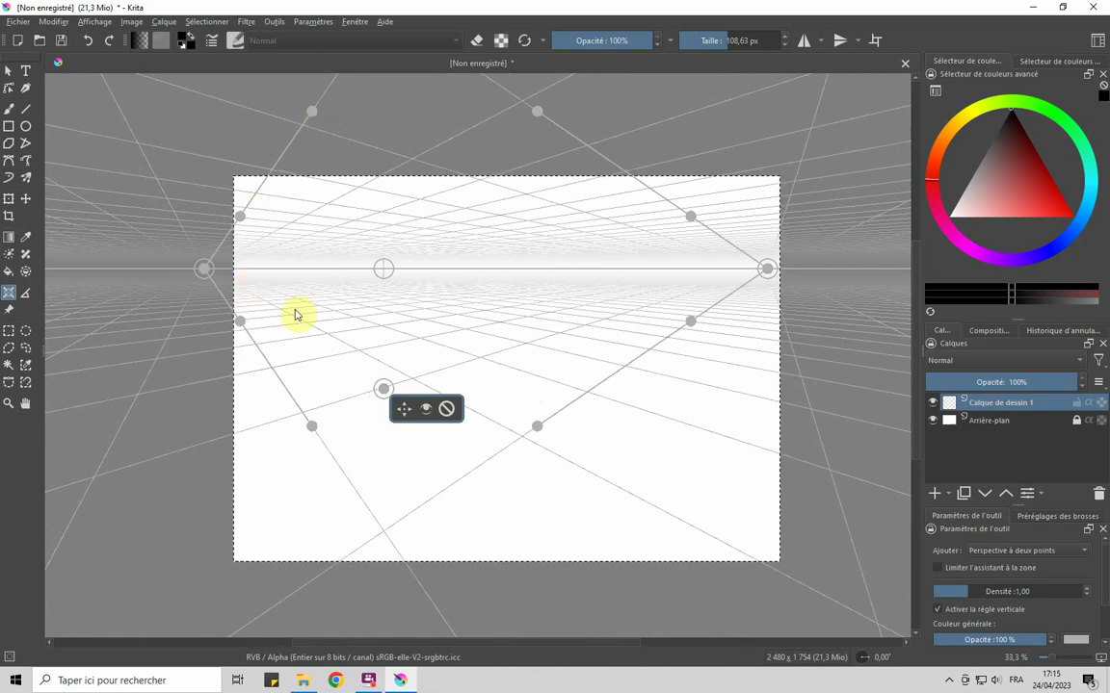
# Adjust the vanishing points and grid handles so the perspective grid spans the whole canvas
pyautogui.moveTo(312, 429); pyautogui.dragTo(330, 398)
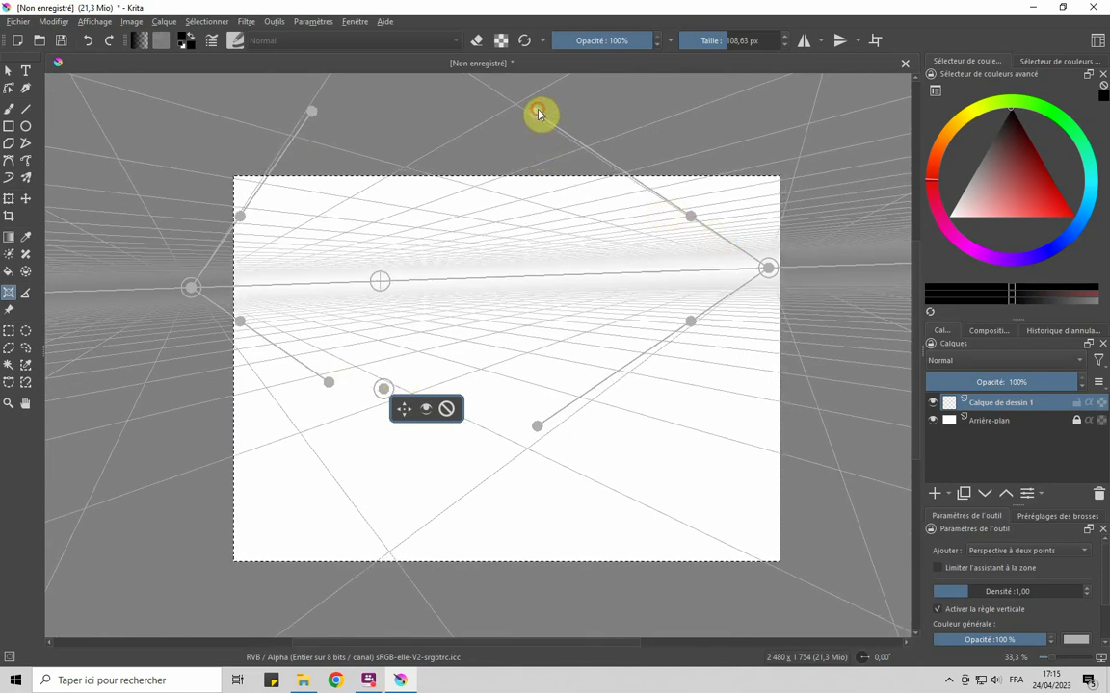
pyautogui.moveTo(538, 115); pyautogui.dragTo(531, 167)
pyautogui.moveTo(696, 220)
pyautogui.mouseDown()
pyautogui.moveTo(673, 266)
pyautogui.moveTo(669, 204)
pyautogui.mouseUp()
pyautogui.moveTo(541, 435)
pyautogui.mouseDown()
pyautogui.moveTo(564, 332)
pyautogui.moveTo(559, 382)
pyautogui.moveTo(571, 352)
pyautogui.mouseUp()
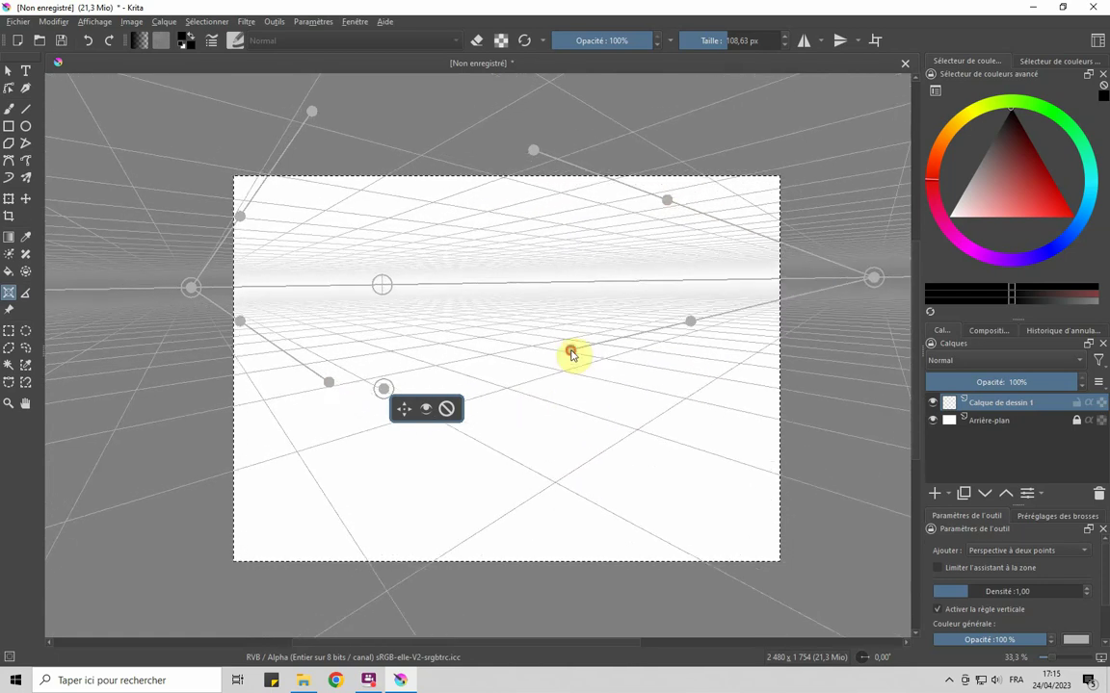
pyautogui.moveTo(875, 279); pyautogui.dragTo(873, 296)
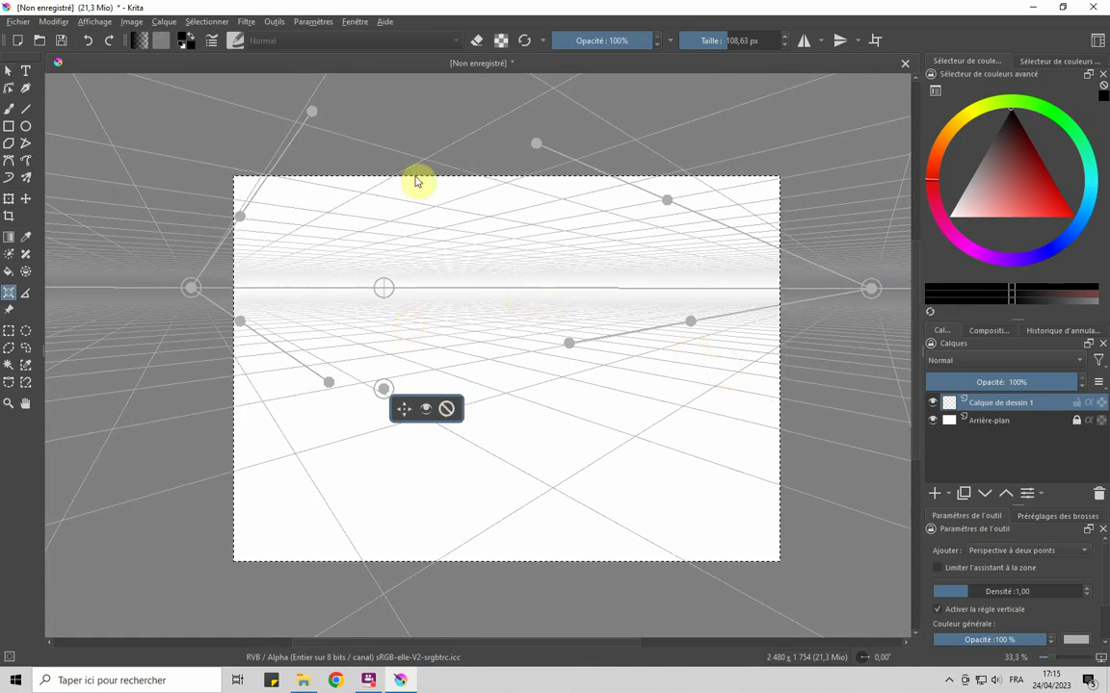
pyautogui.click(8, 110)
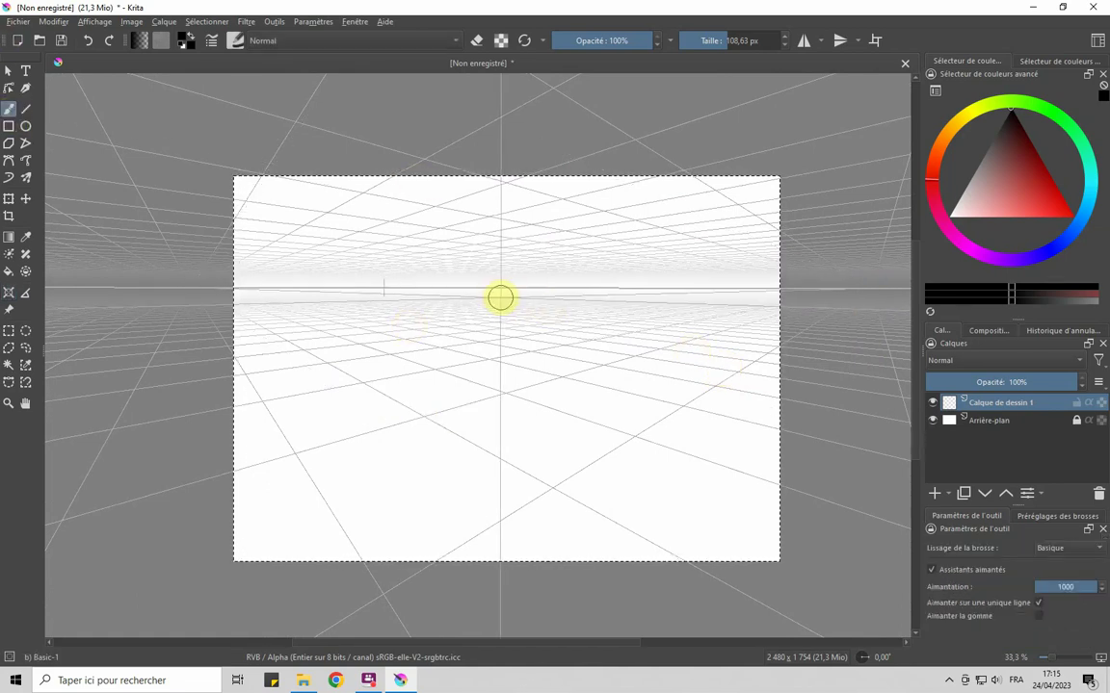
# Set the brush to 9.16 px and draw the box's lower-left, front vertical, left and lower-right edges
pyautogui.click(702, 40)
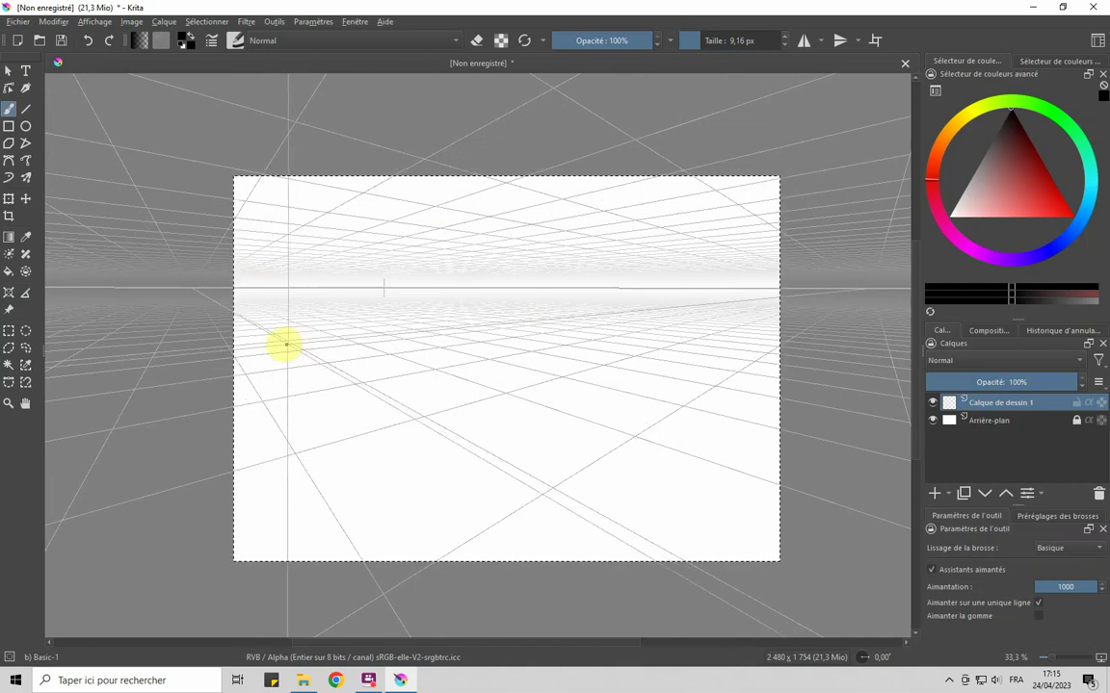
pyautogui.moveTo(297, 346); pyautogui.dragTo(406, 452)
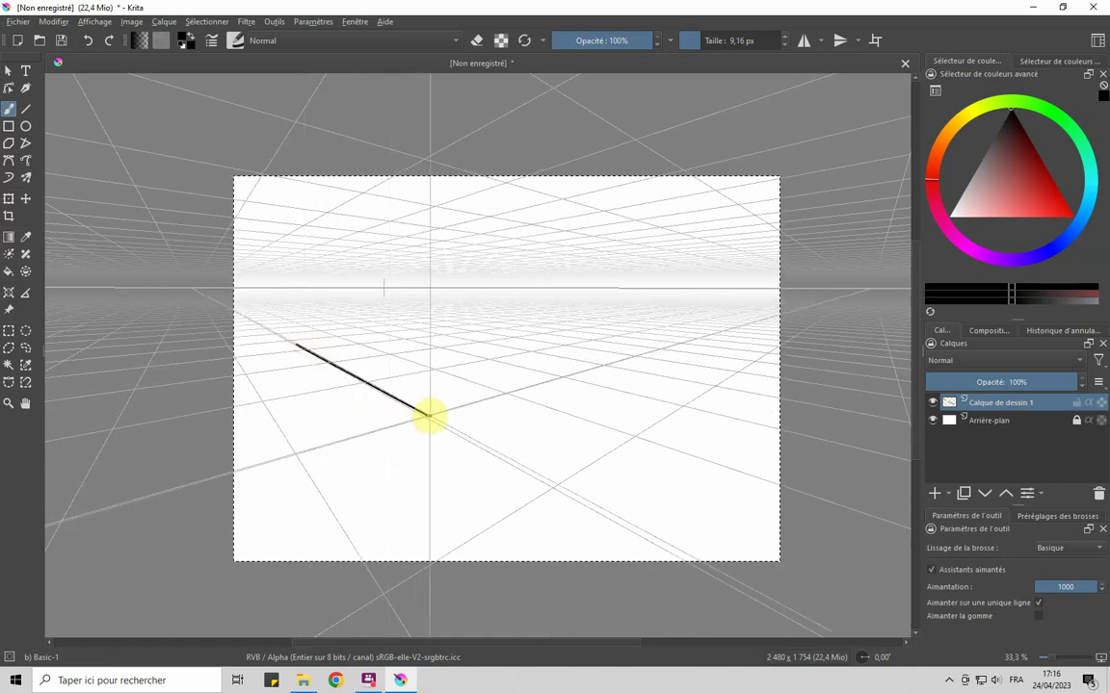
pyautogui.moveTo(431, 416)
pyautogui.mouseDown()
pyautogui.moveTo(431, 316)
pyautogui.moveTo(296, 299)
pyautogui.mouseUp()
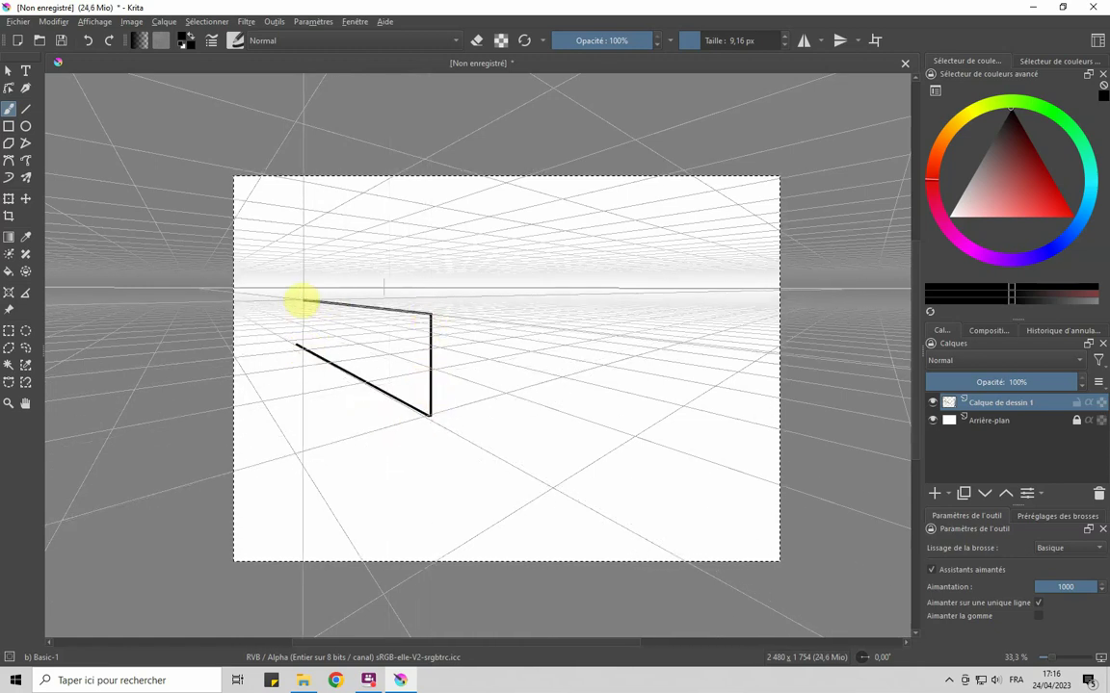
pyautogui.moveTo(296, 302); pyautogui.dragTo(295, 344)
pyautogui.moveTo(430, 416); pyautogui.dragTo(535, 385)
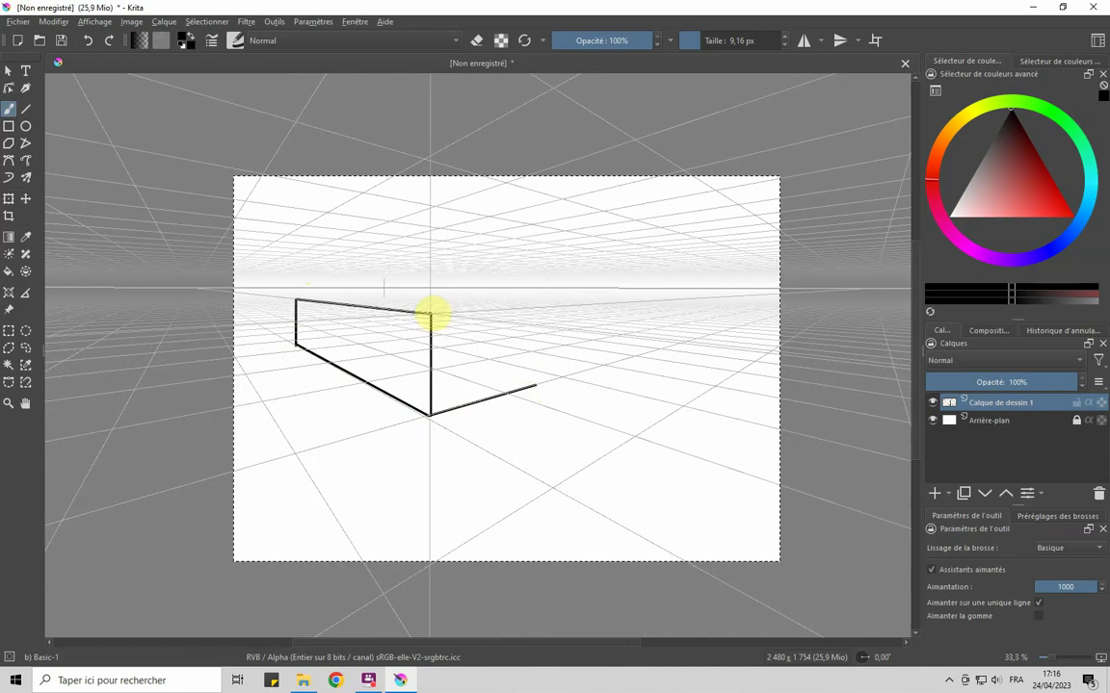
# Draw the upper-right edge, undo the partial top back stroke and redraw the top back edge
pyautogui.moveTo(430, 314)
pyautogui.mouseDown()
pyautogui.moveTo(542, 308)
pyautogui.moveTo(536, 385)
pyautogui.mouseUp()
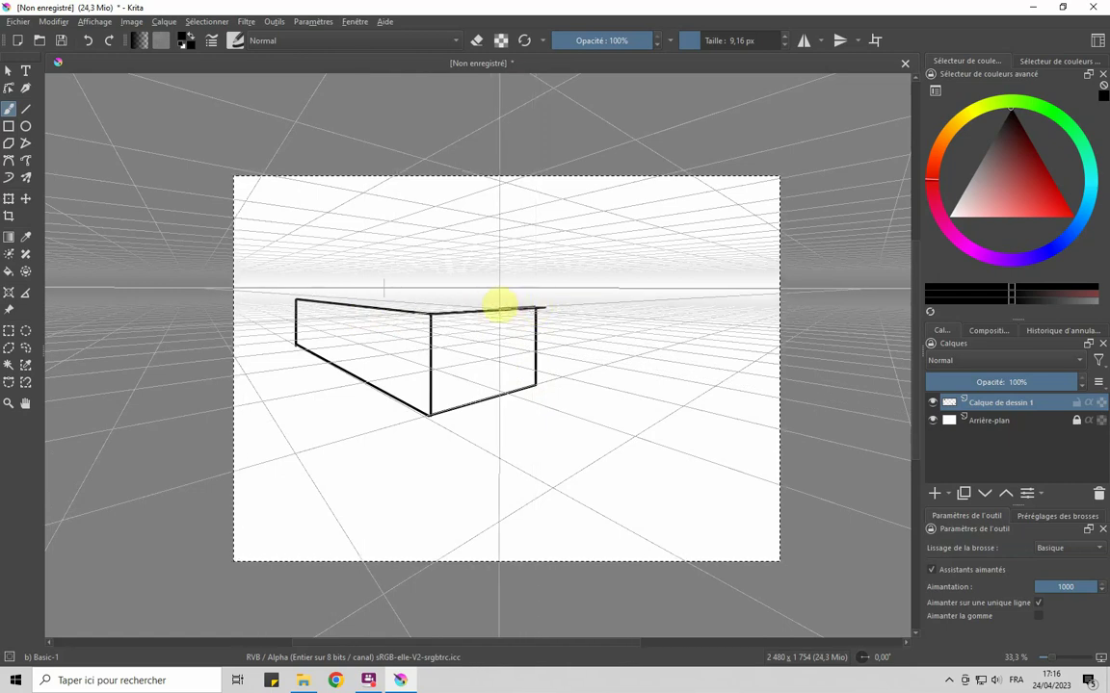
pyautogui.moveTo(490, 309)
pyautogui.mouseDown()
pyautogui.moveTo(537, 308)
pyautogui.moveTo(401, 283)
pyautogui.mouseUp()
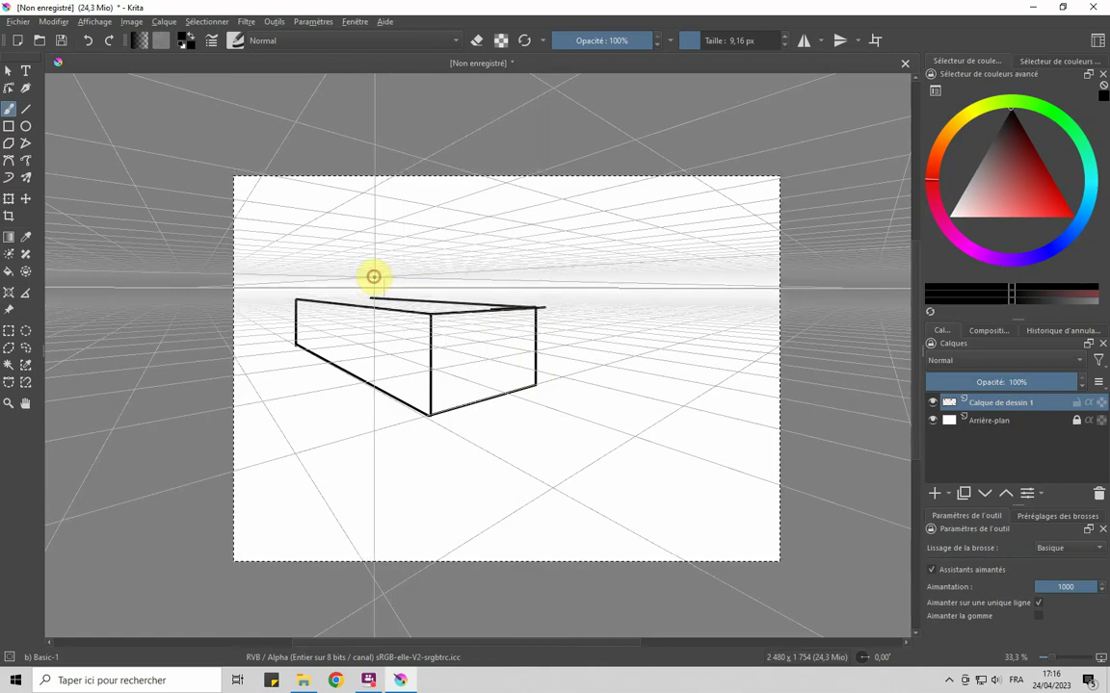
pyautogui.hotkey('ctrl', 'z')
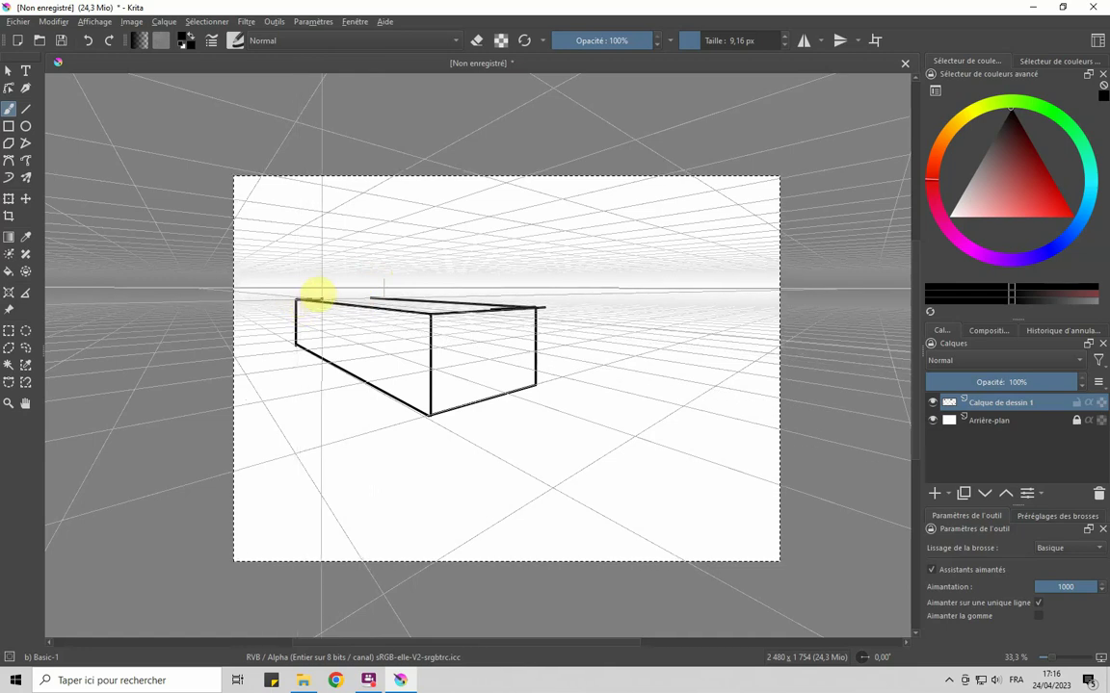
pyautogui.moveTo(297, 301); pyautogui.dragTo(357, 286)
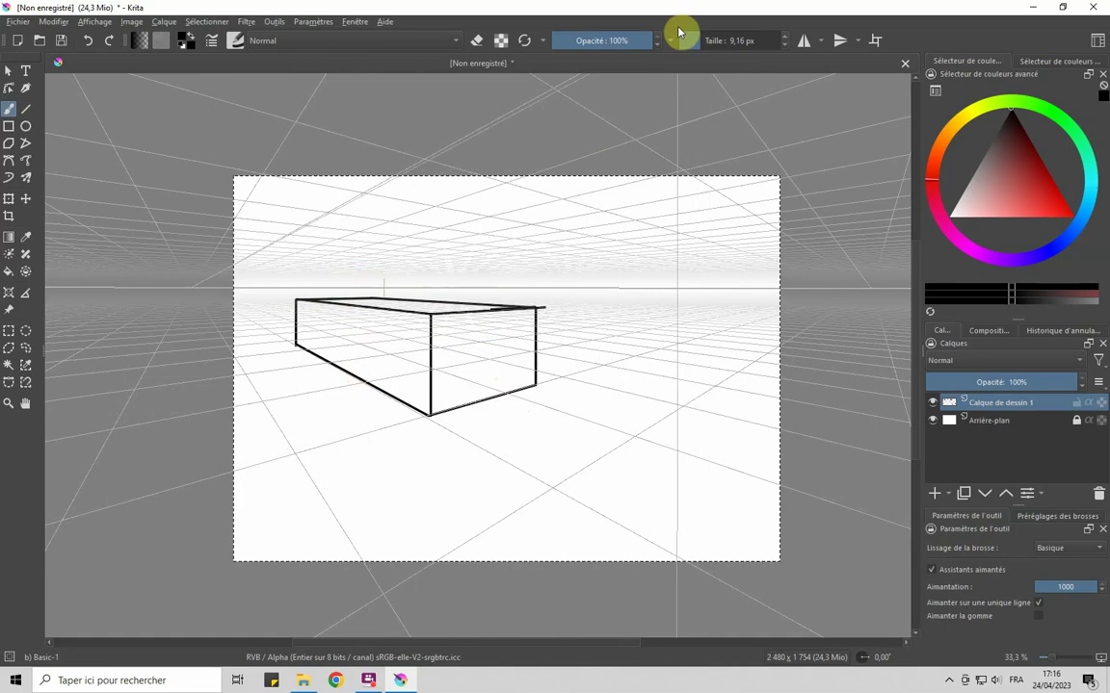
# At 0.95 px brush size, draw the hidden floor edges, back vertical corner and bottom right edge
pyautogui.click(684, 41)
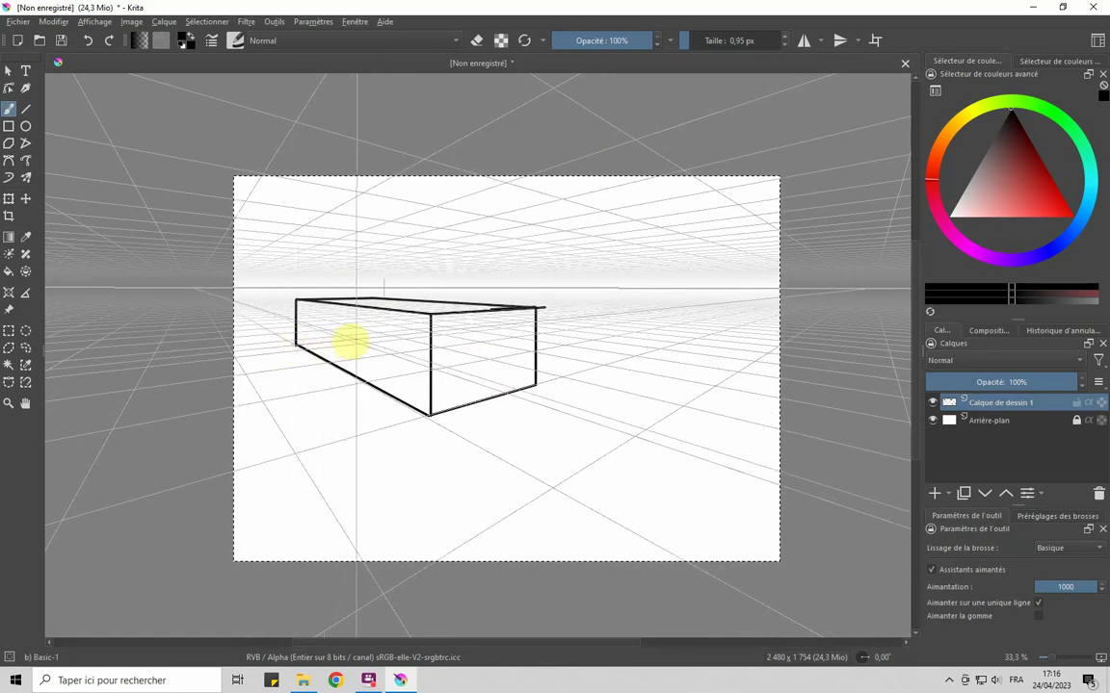
pyautogui.moveTo(371, 341); pyautogui.dragTo(372, 302)
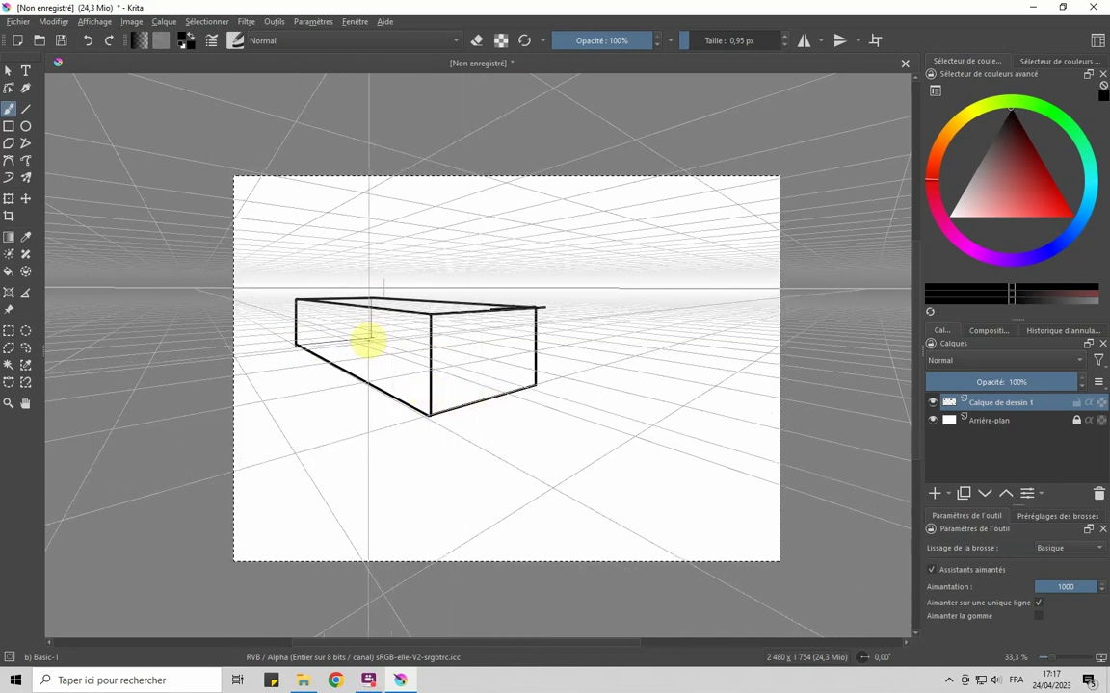
pyautogui.moveTo(536, 385); pyautogui.dragTo(463, 372)
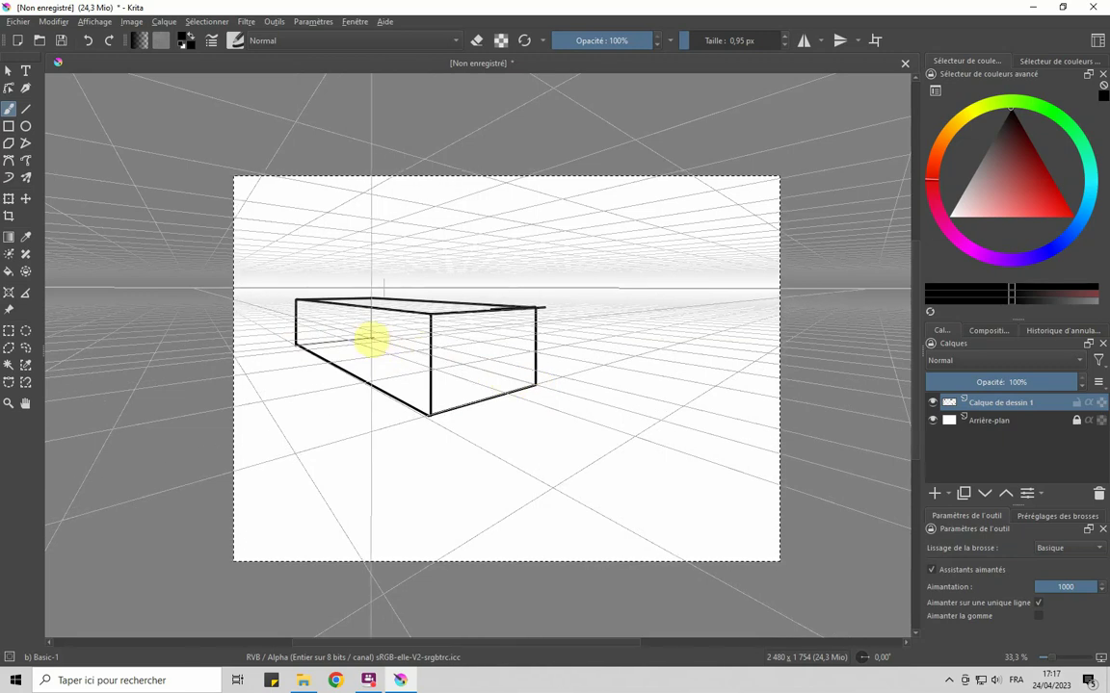
pyautogui.moveTo(372, 302)
pyautogui.mouseDown()
pyautogui.moveTo(372, 339)
pyautogui.moveTo(298, 344)
pyautogui.mouseUp()
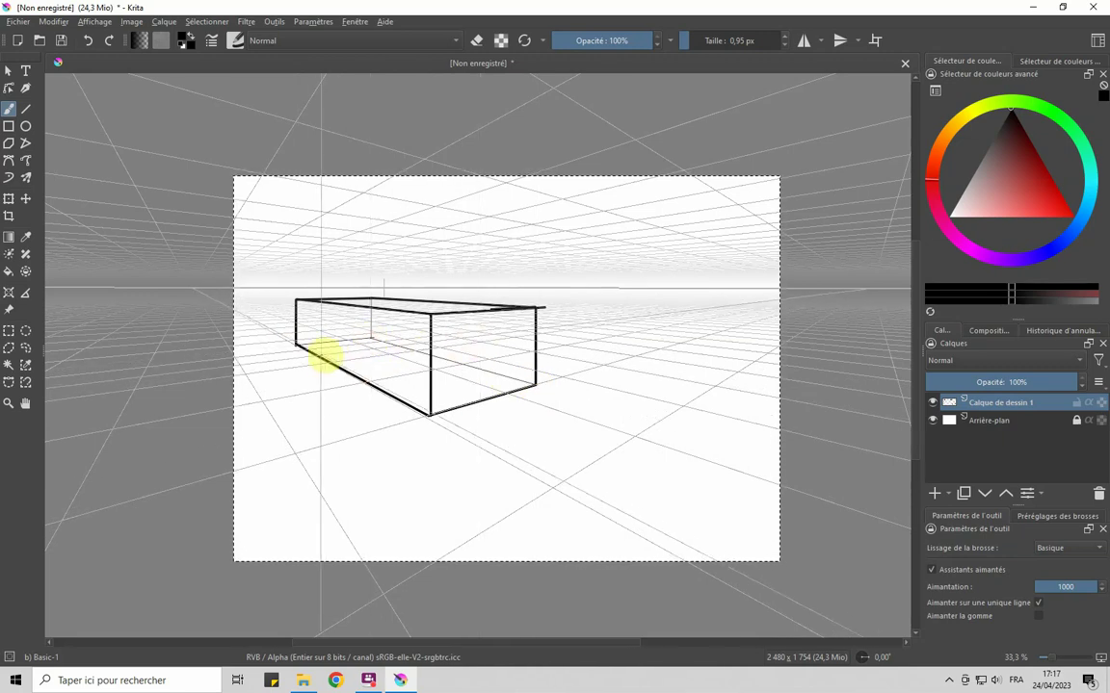
pyautogui.scroll(5, 335, 355)
pyautogui.scroll(-2, 594, 285)
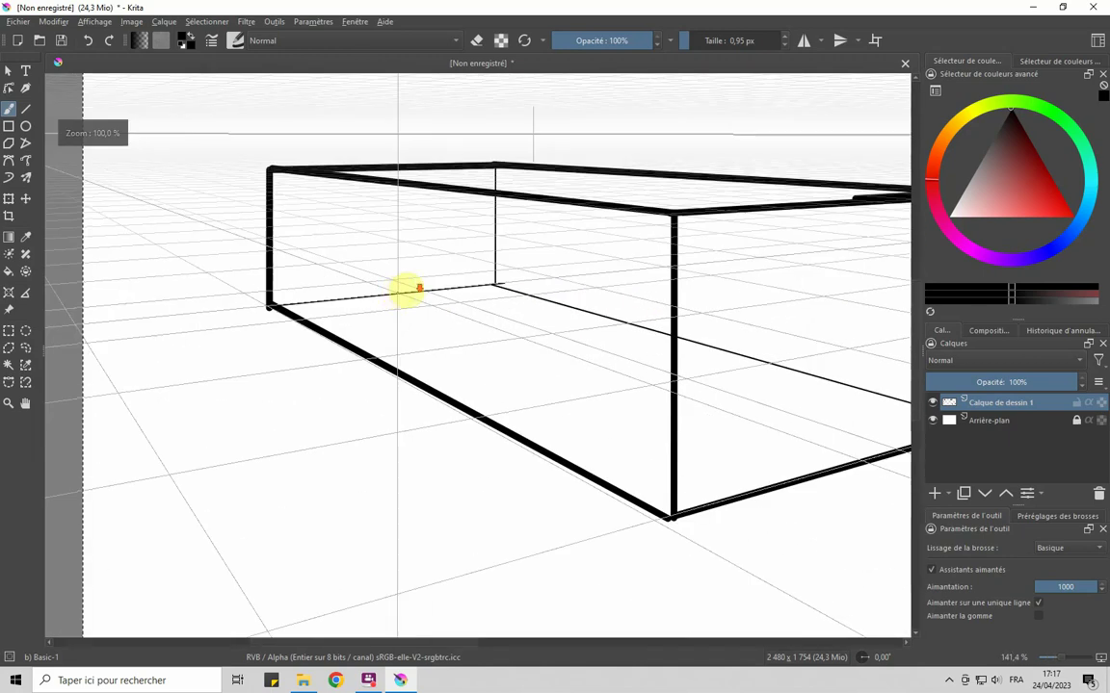
# Toggle eraser mode and lower the brush size to 0.78 px
pyautogui.click(476, 41)
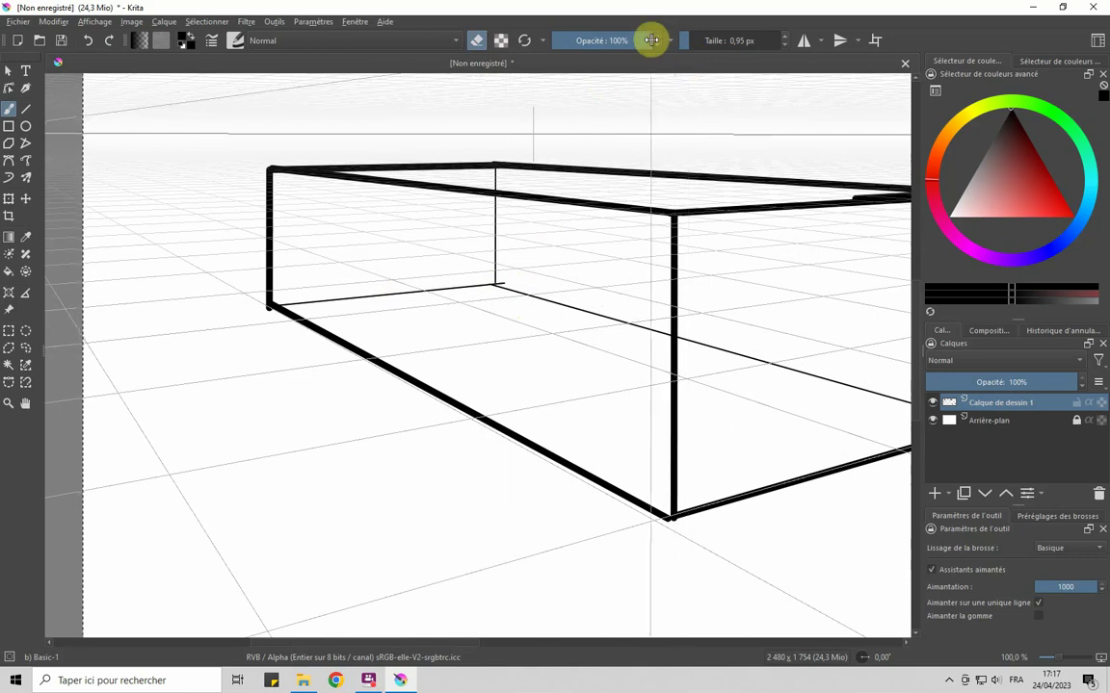
pyautogui.click(685, 45)
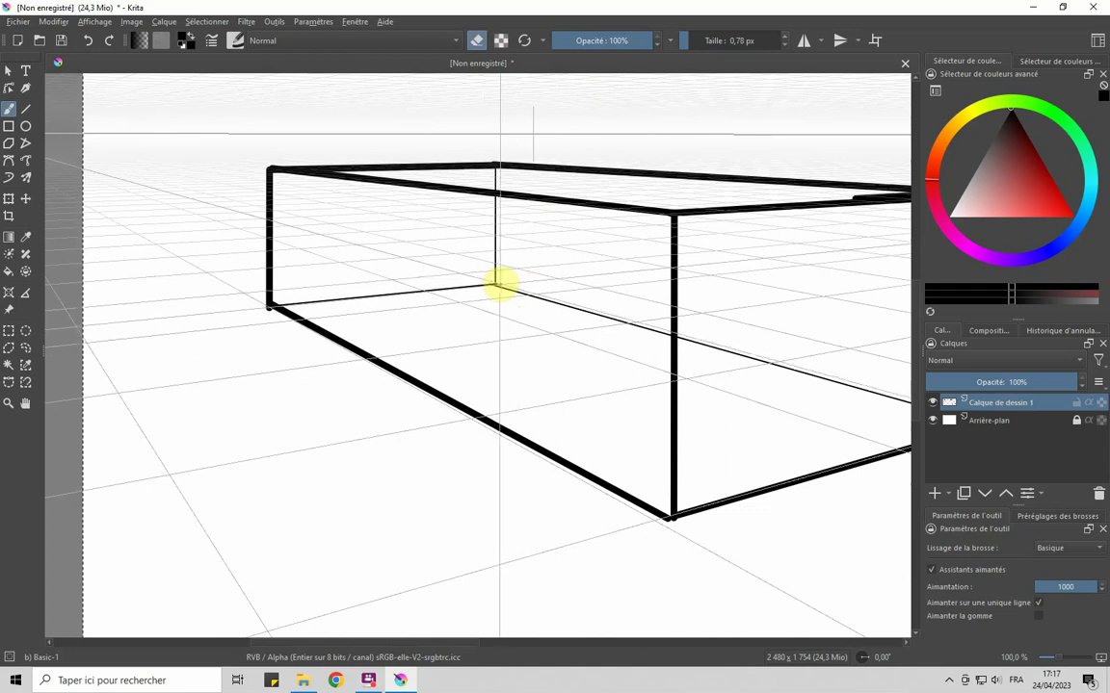
pyautogui.press('ctrl')
pyautogui.scroll(-3, 262, 224)
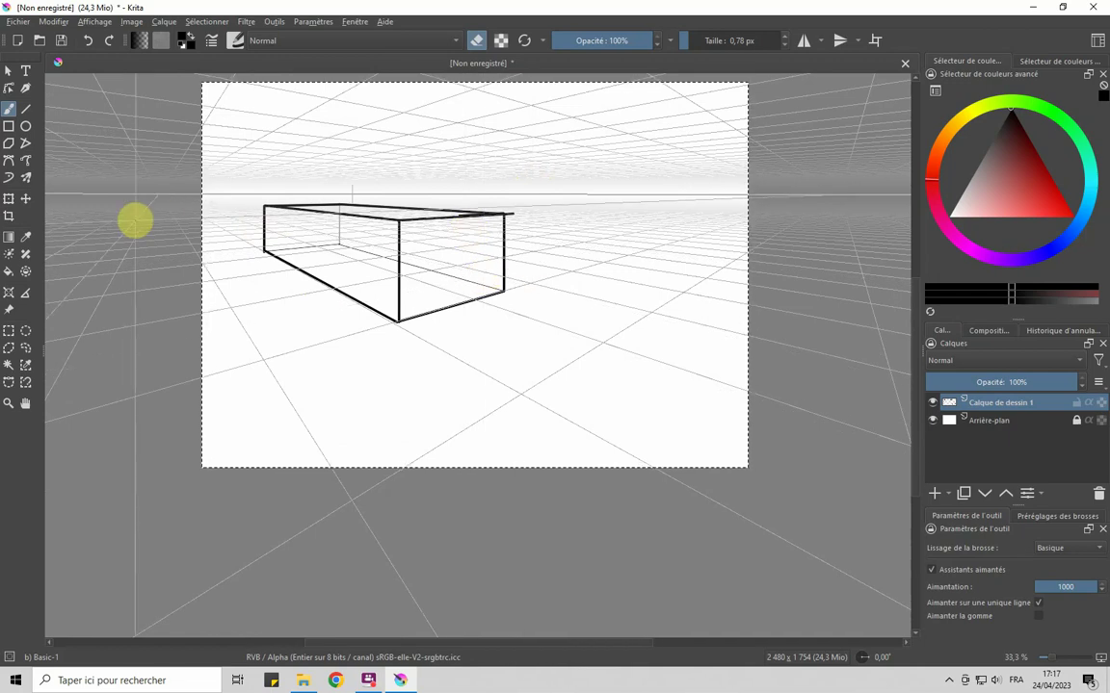
# Delete the two-point perspective assistant, leaving Perspective à deux points chosen in the Ajouter list
pyautogui.click(9, 294)
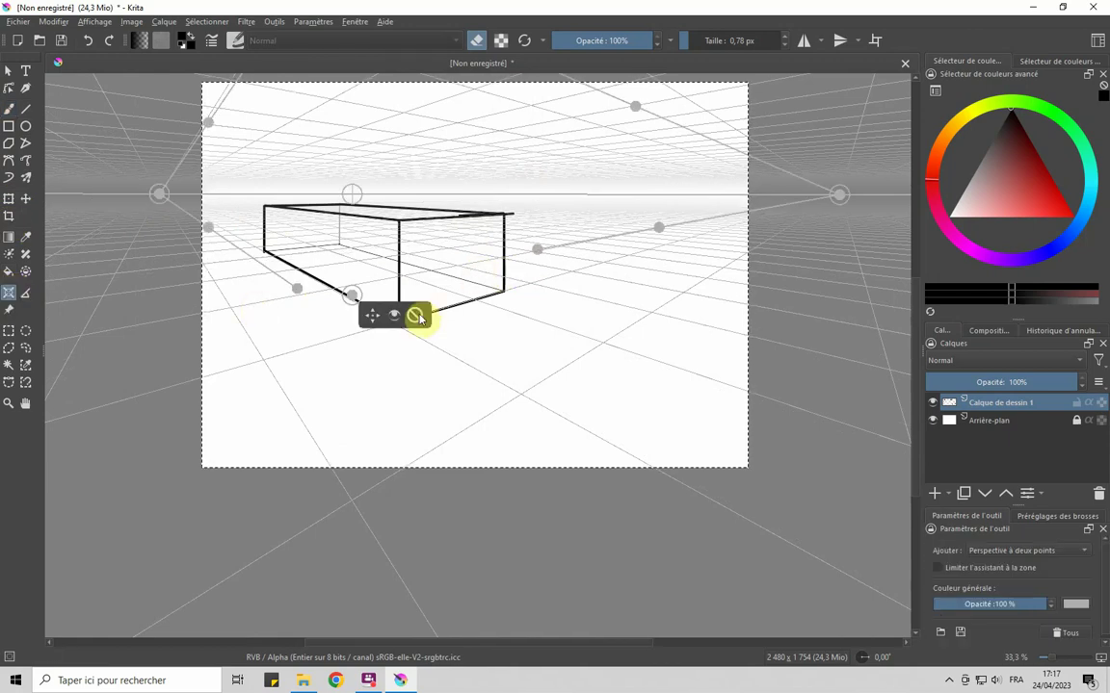
pyautogui.click(416, 317)
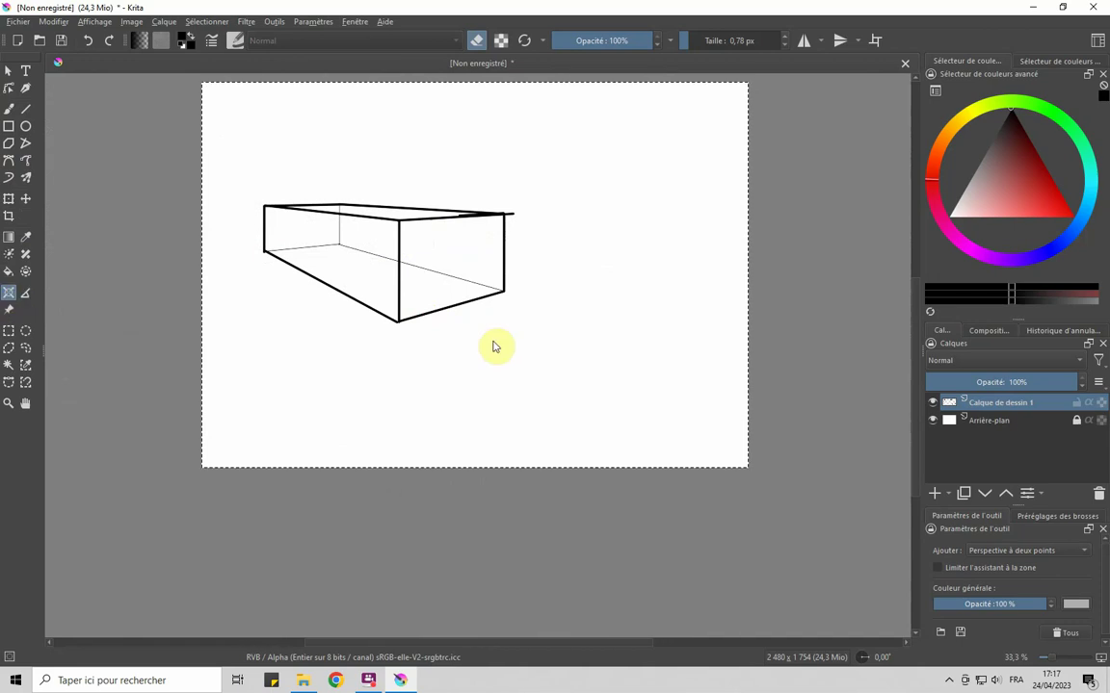
pyautogui.click(1006, 553)
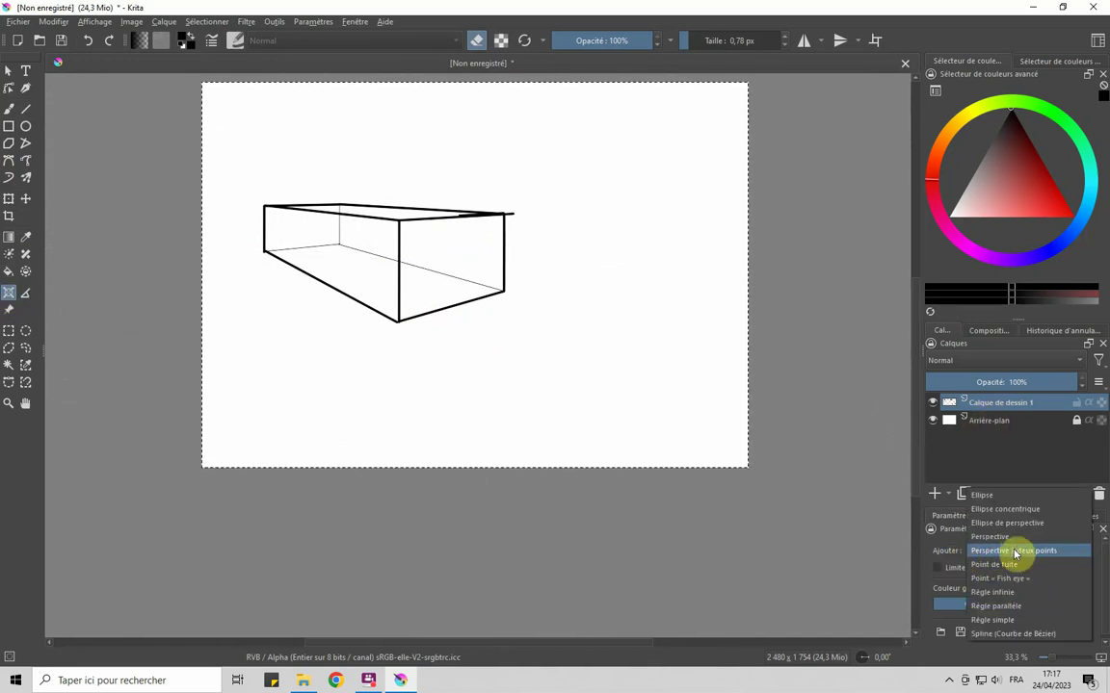
pyautogui.click(1014, 551)
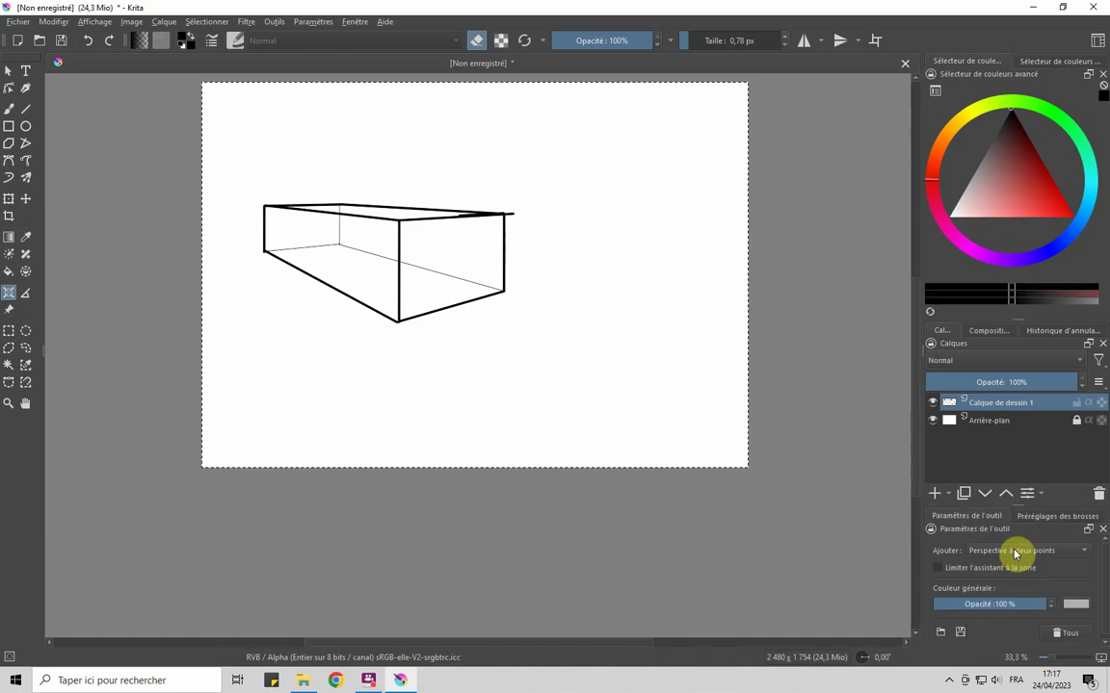
pyautogui.click(1014, 553)
pyautogui.click(1014, 551)
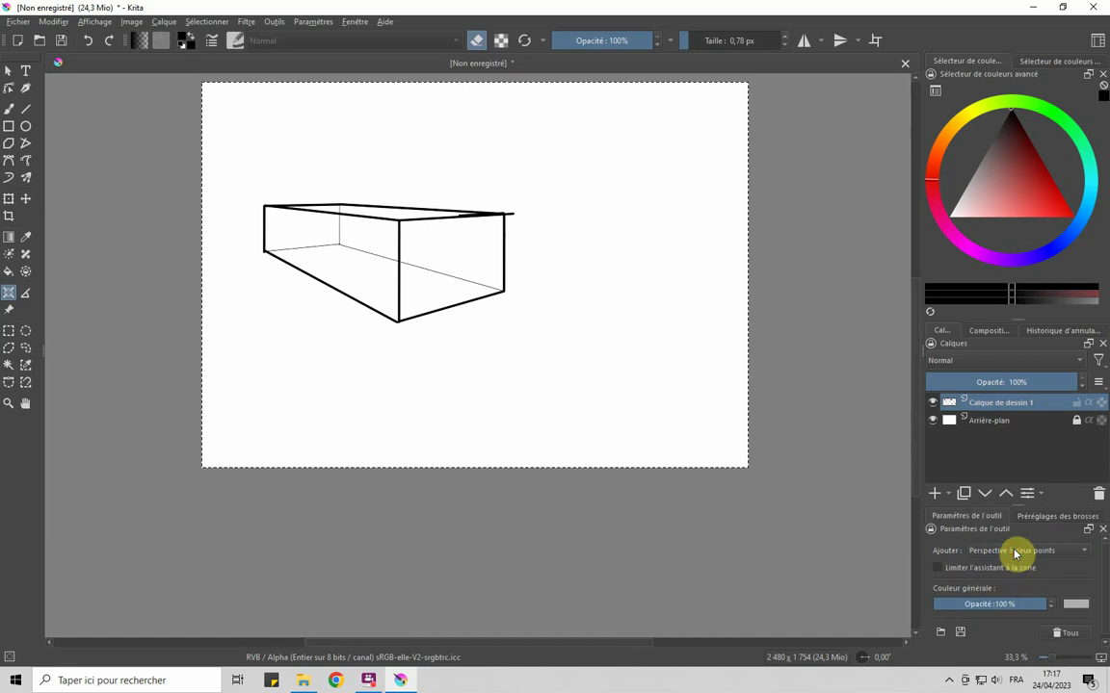
pyautogui.click(243, 146)
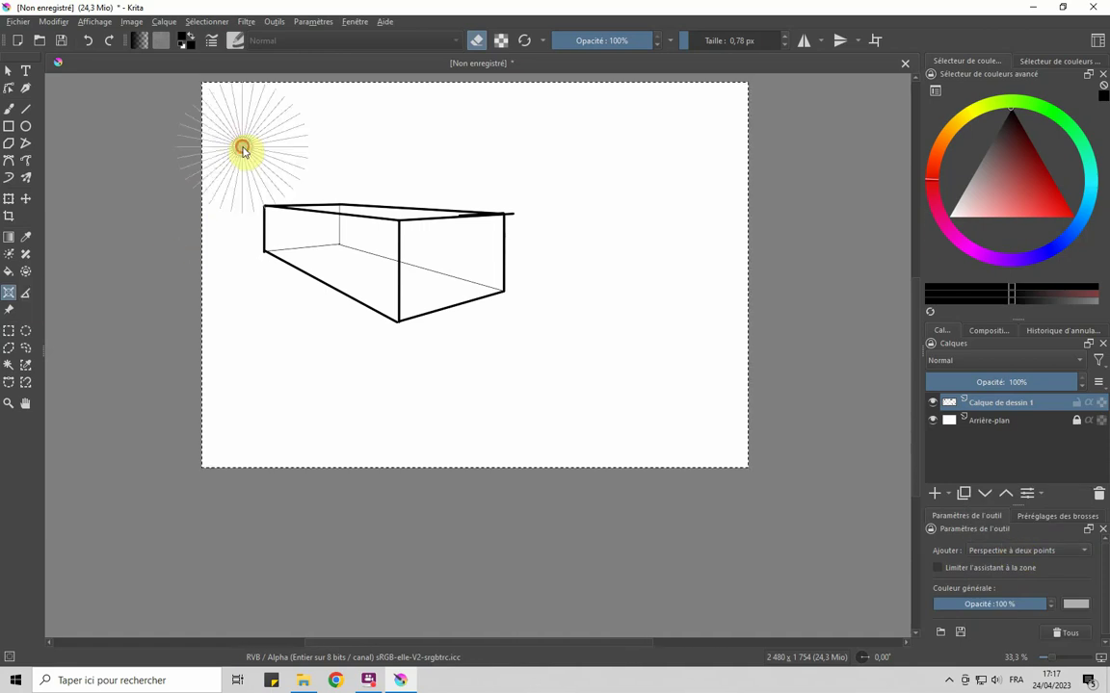
pyautogui.click(618, 150)
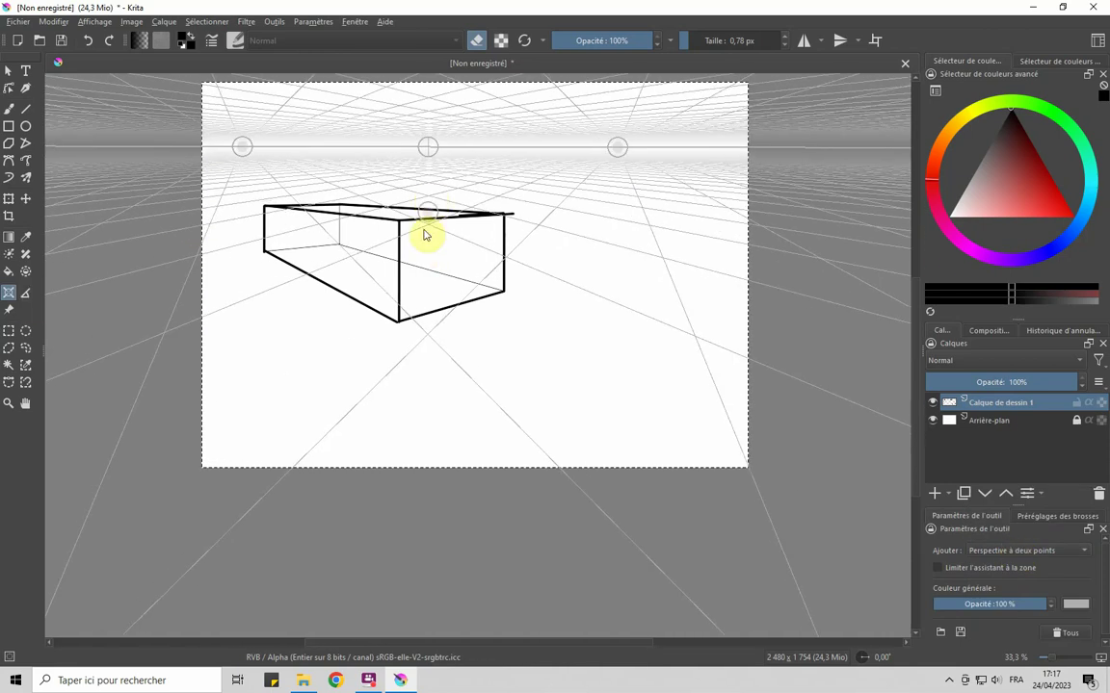
pyautogui.click(431, 194)
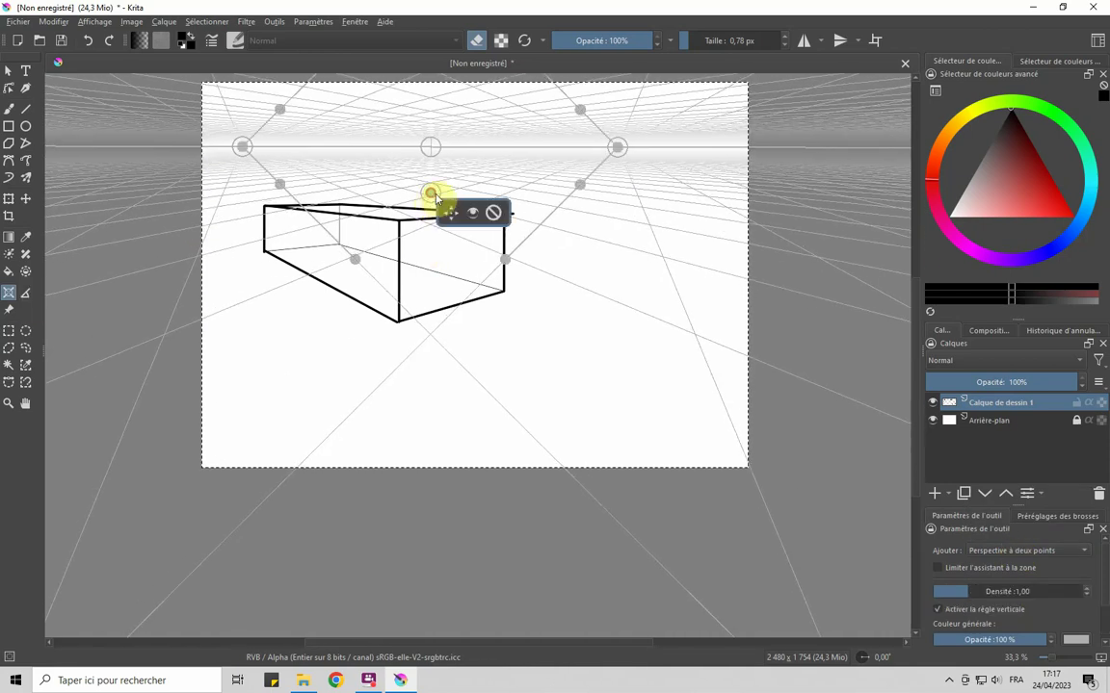
pyautogui.click(397, 422)
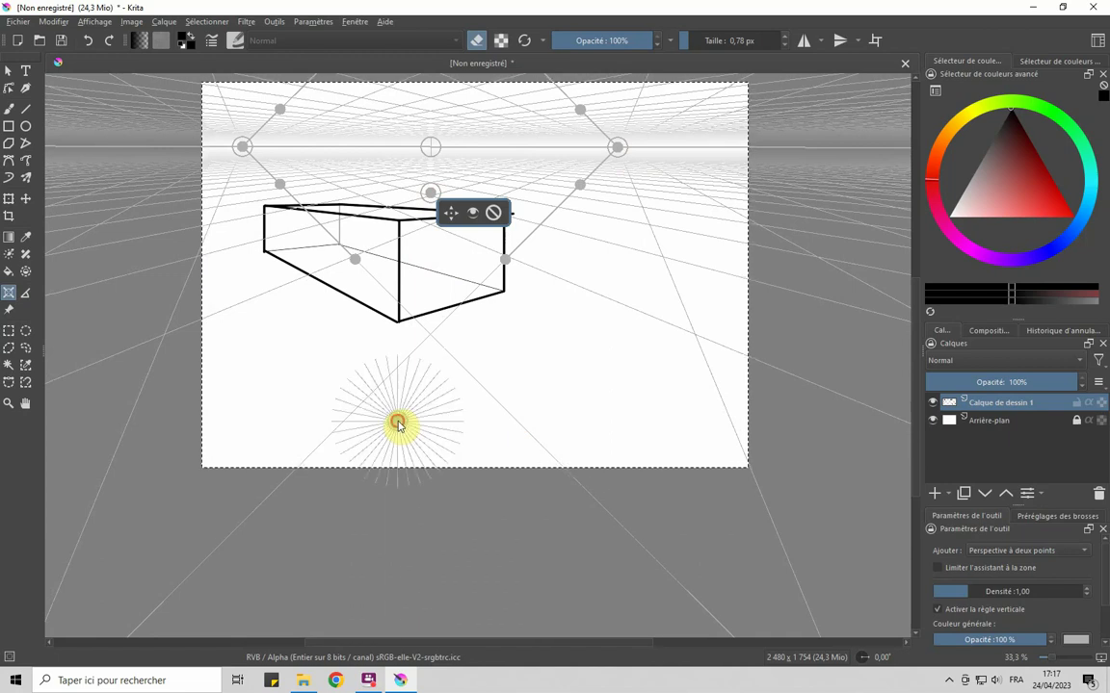
pyautogui.click(618, 357)
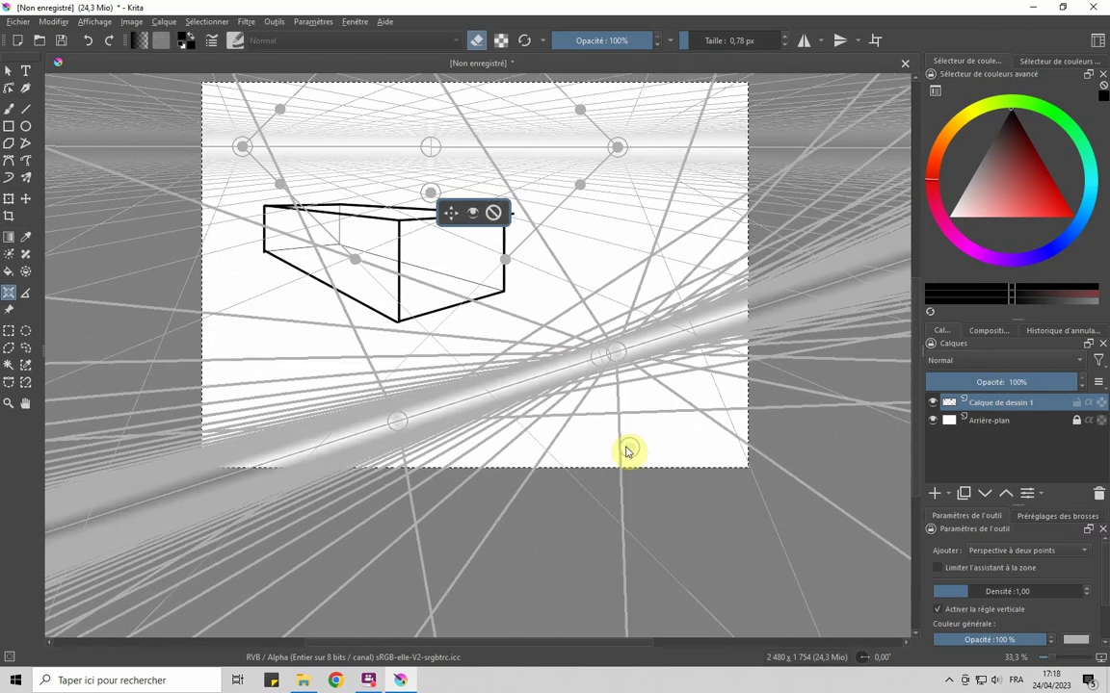
pyautogui.click(502, 321)
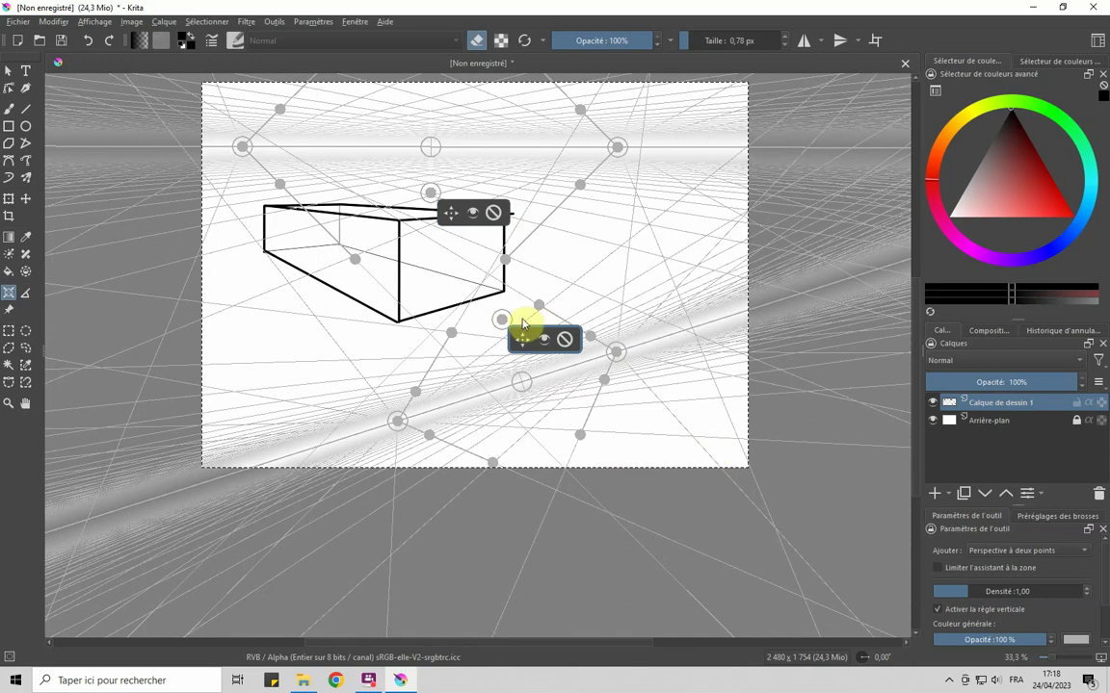
pyautogui.moveTo(520, 345); pyautogui.dragTo(717, 339)
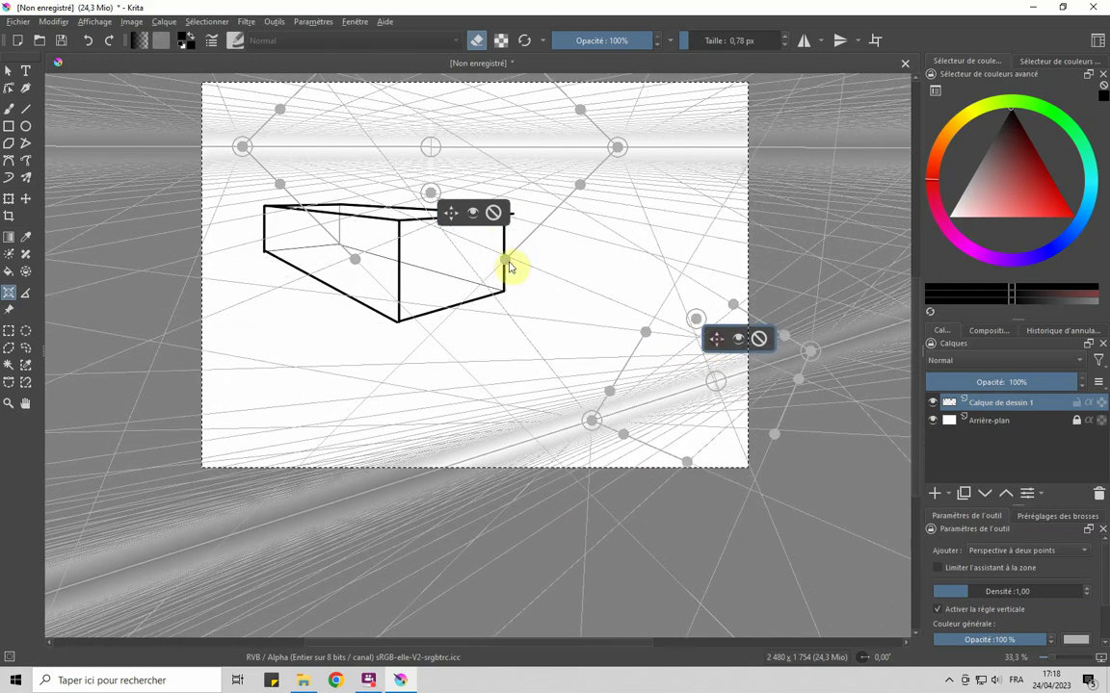
pyautogui.click(760, 338)
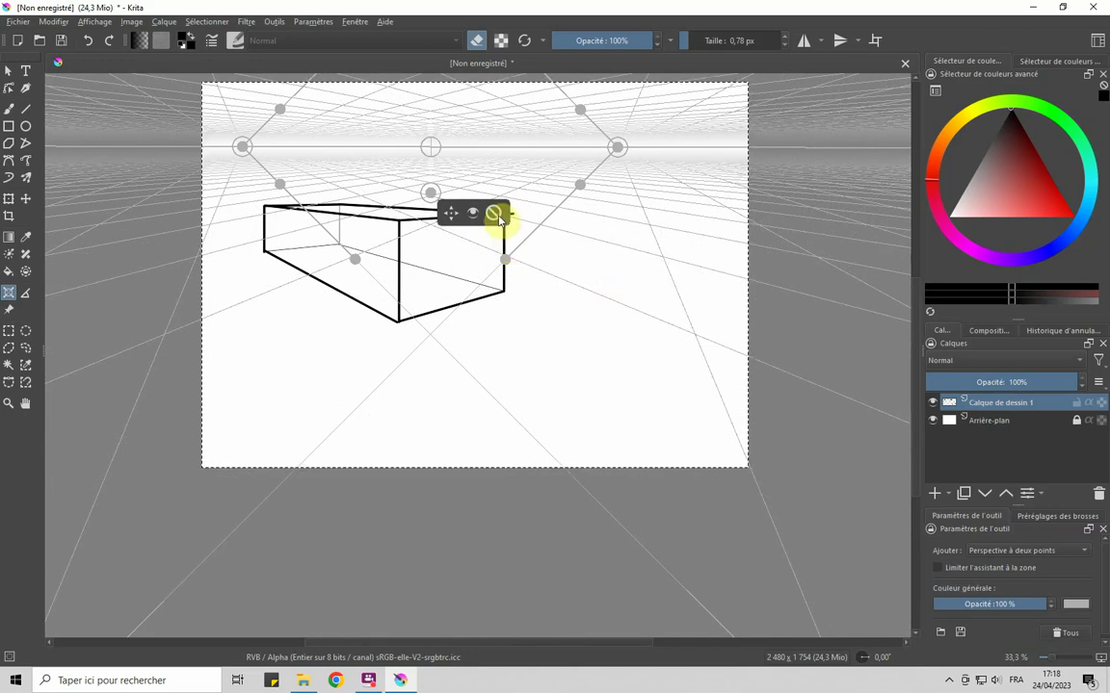
pyautogui.click(494, 214)
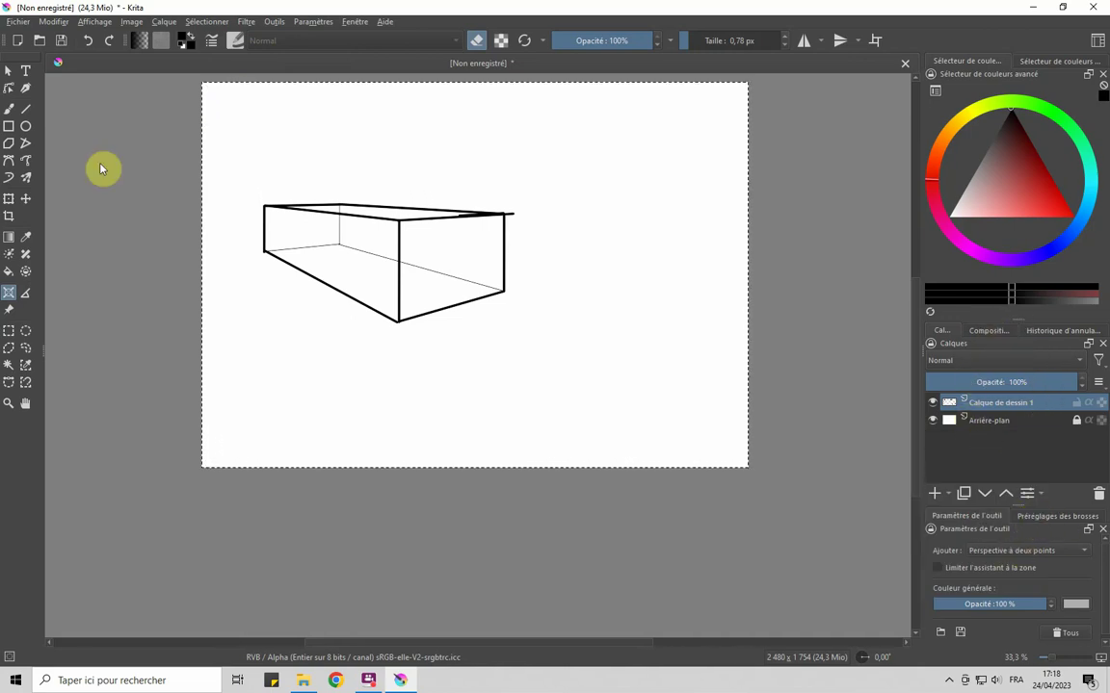
# Switch to the Freehand Brush tool and show the Préréglages des brosses presets docker
pyautogui.click(8, 109)
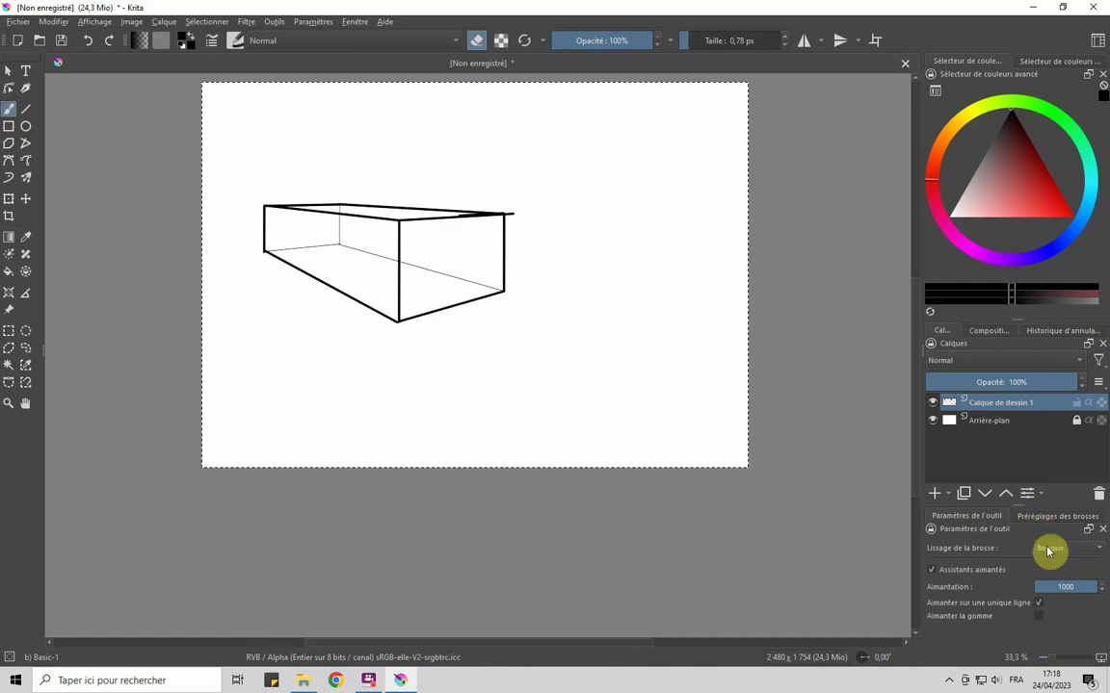
pyautogui.click(1041, 517)
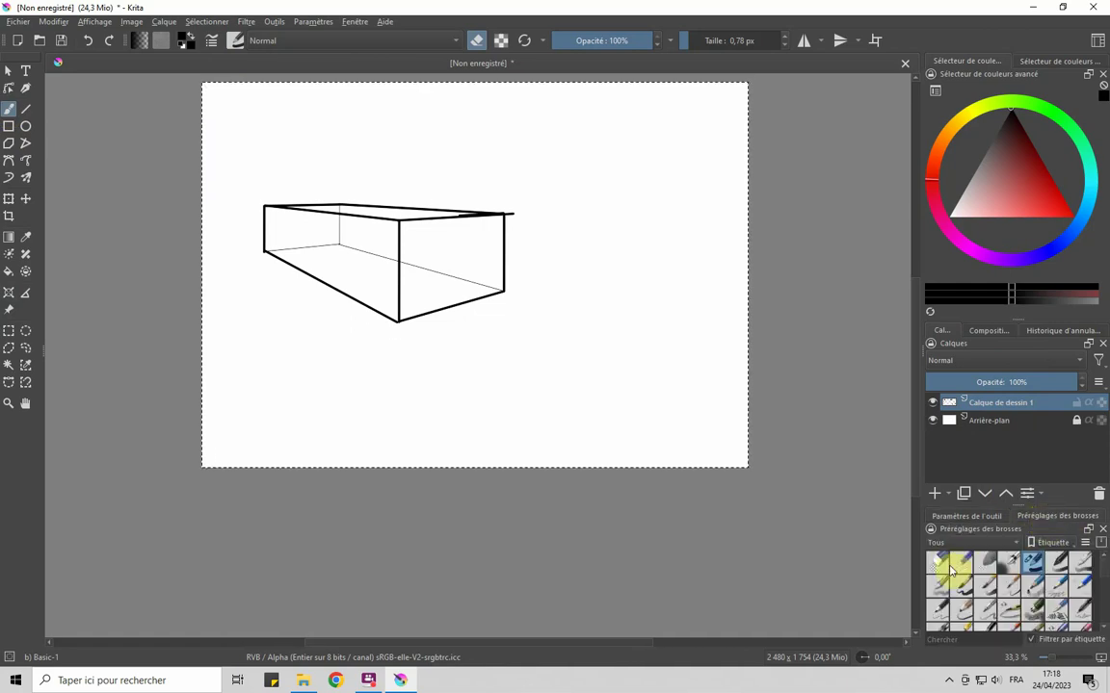